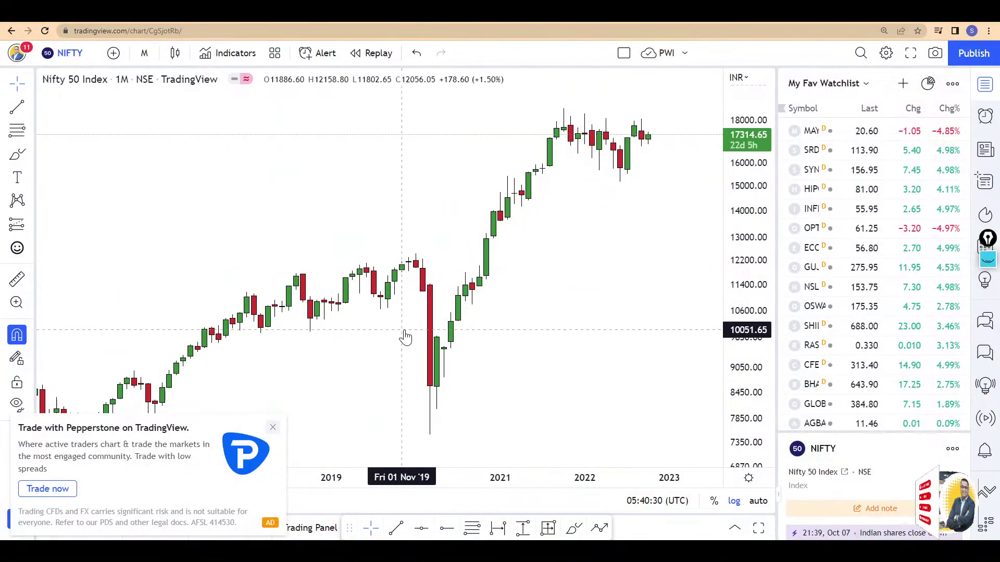
Zoom the Nifty 50 monthly chart to recent years, check the account menu and dismiss its tip.
scroll(699, 268, "up", 3)
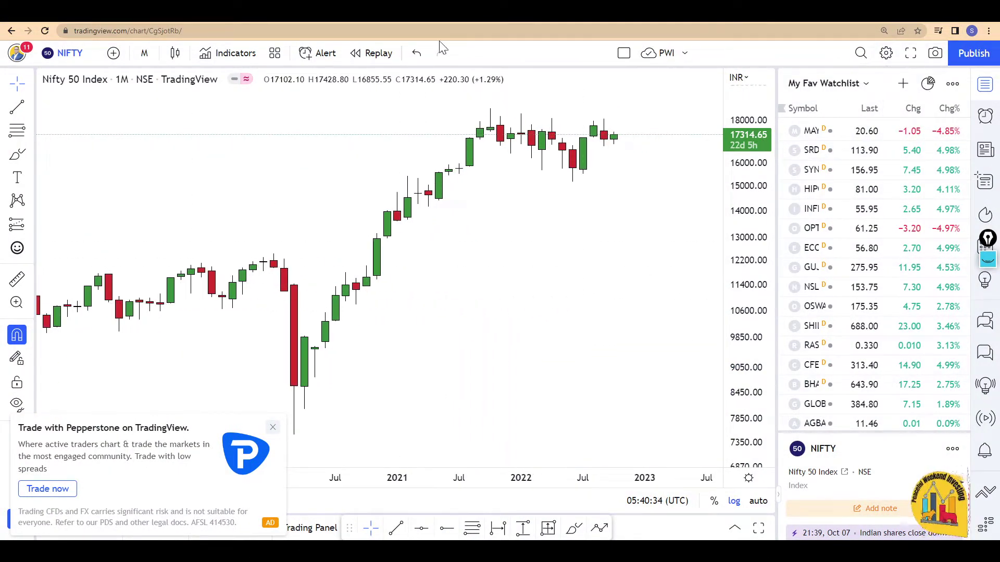
left_click(15, 54)
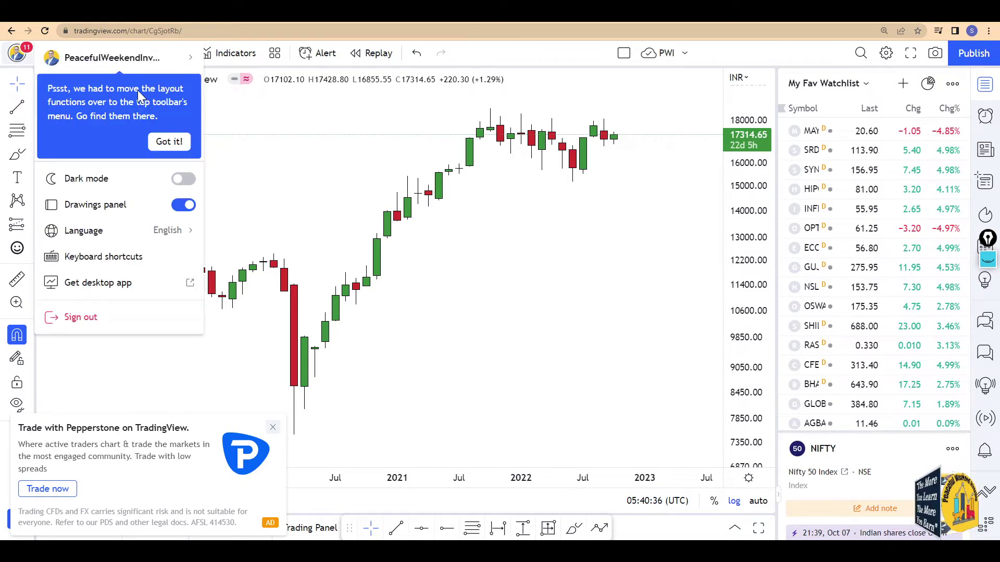
left_click(169, 142)
mouse_move(128, 59)
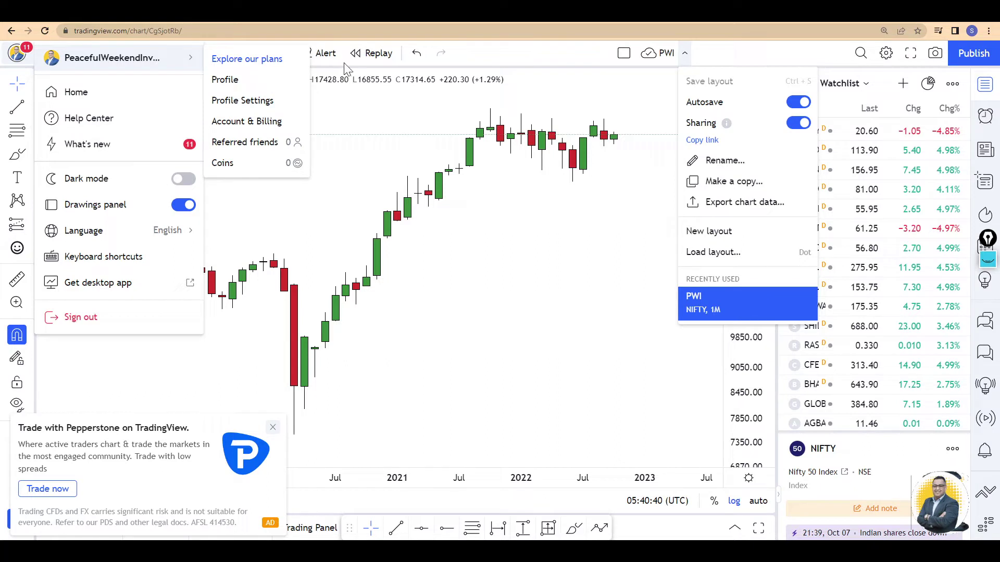
left_click(310, 21)
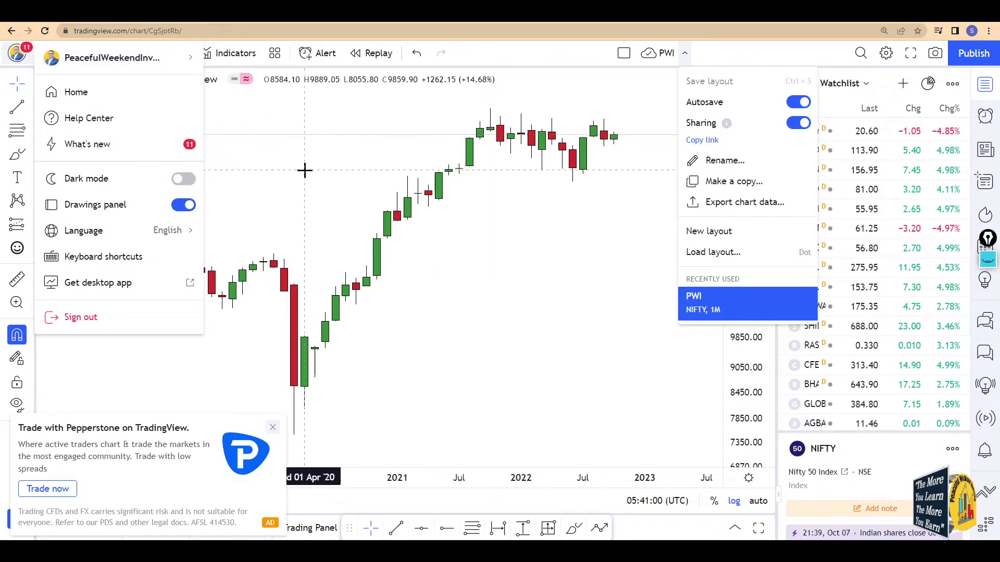
left_click(307, 168)
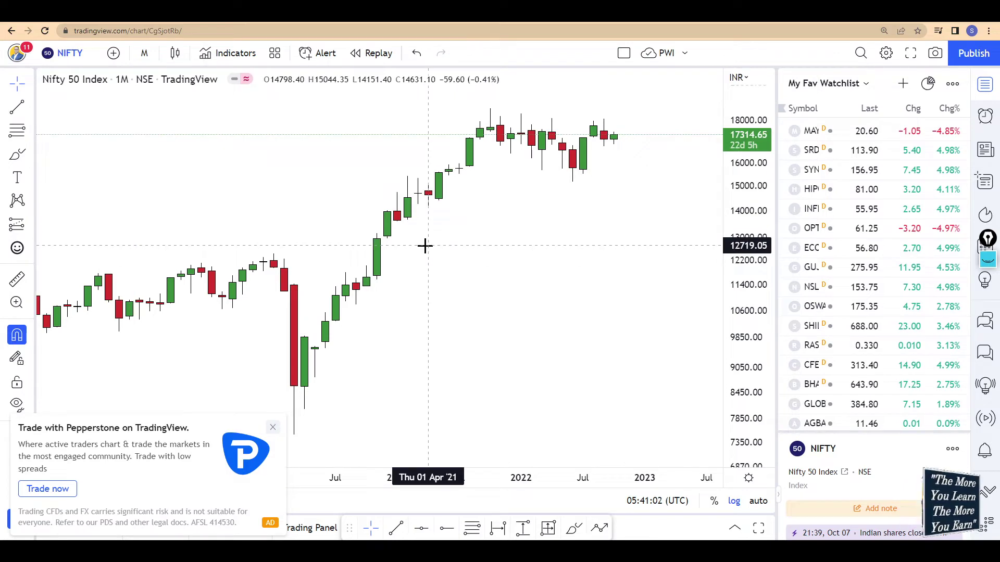
Scroll through the YouTube channel's created playlists and popular uploads.
left_click(211, 21)
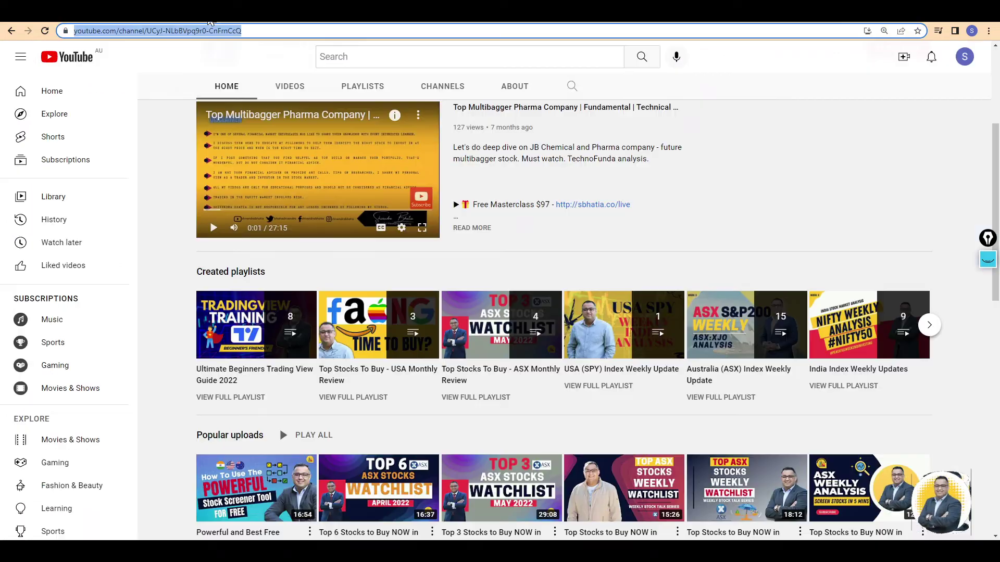
scroll(745, 281, "down", 5)
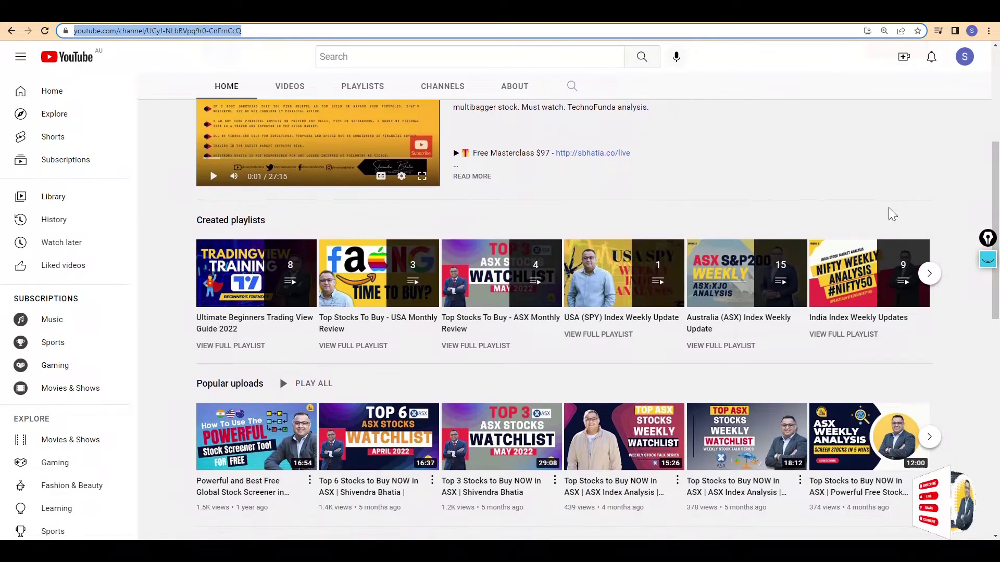
scroll(867, 224, "up", 4)
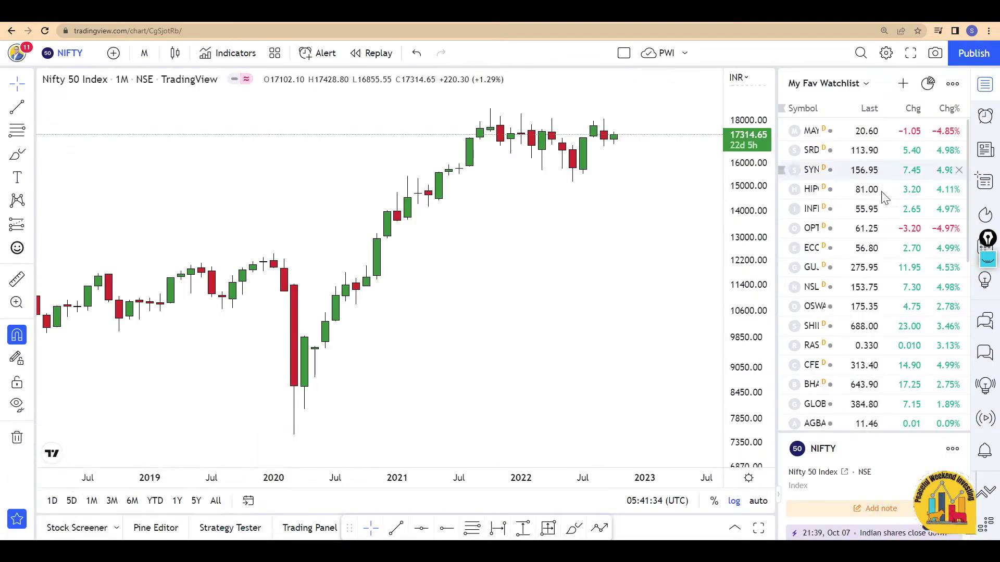
Open the watchlist list, highlight the Deleted symbols list, and choose Create new list.
left_click(860, 88)
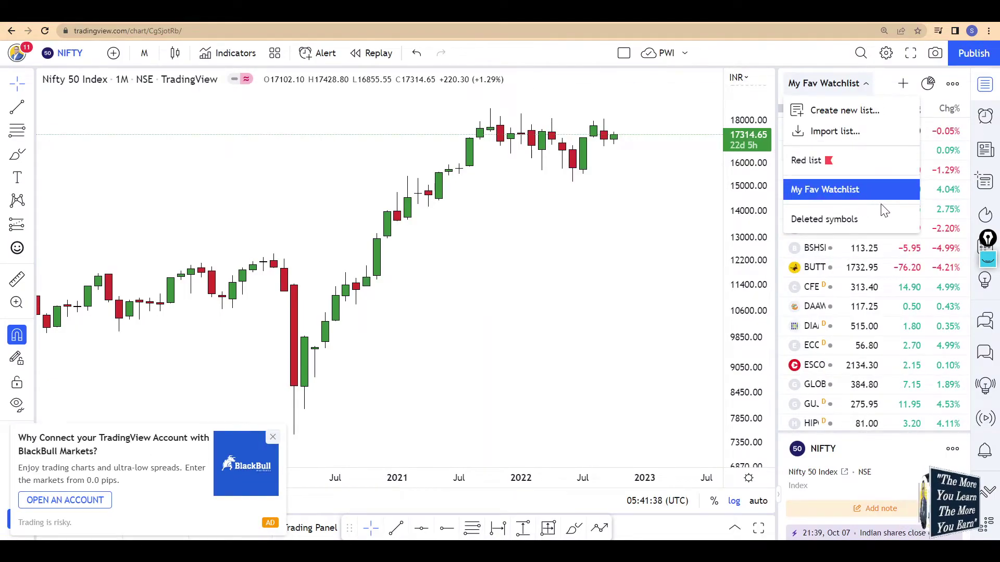
left_click(988, 271)
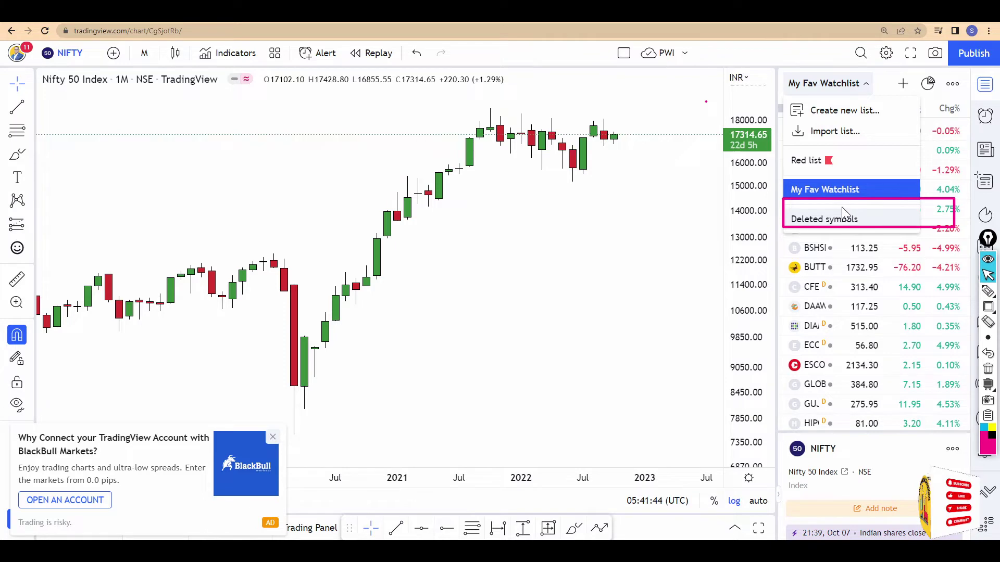
left_click(988, 369)
left_click(830, 113)
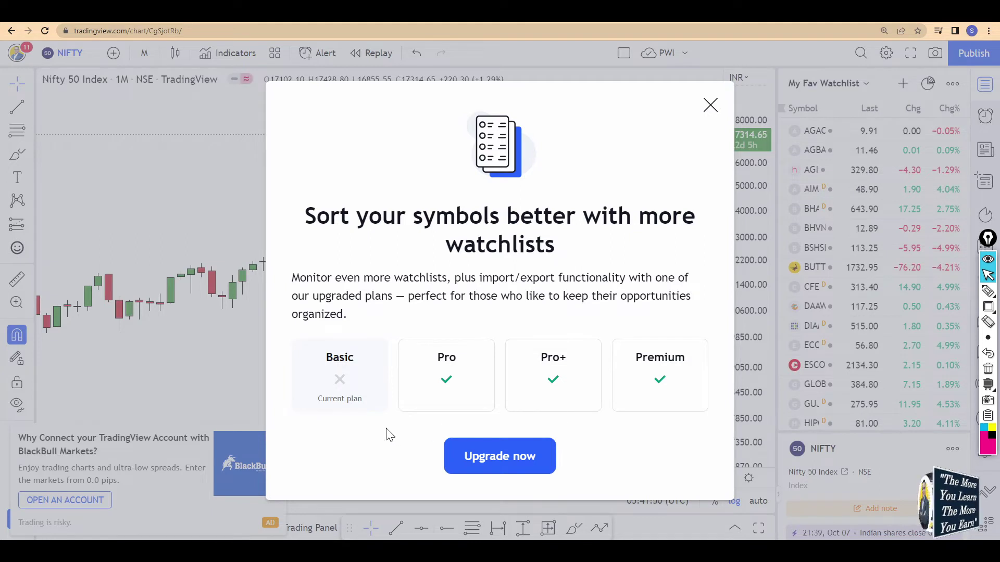
Annotate the upgrade prompt's Basic, Pro, Pro+ and Premium plan cards, then close the prompt.
left_click_drag(282, 311, 318, 359)
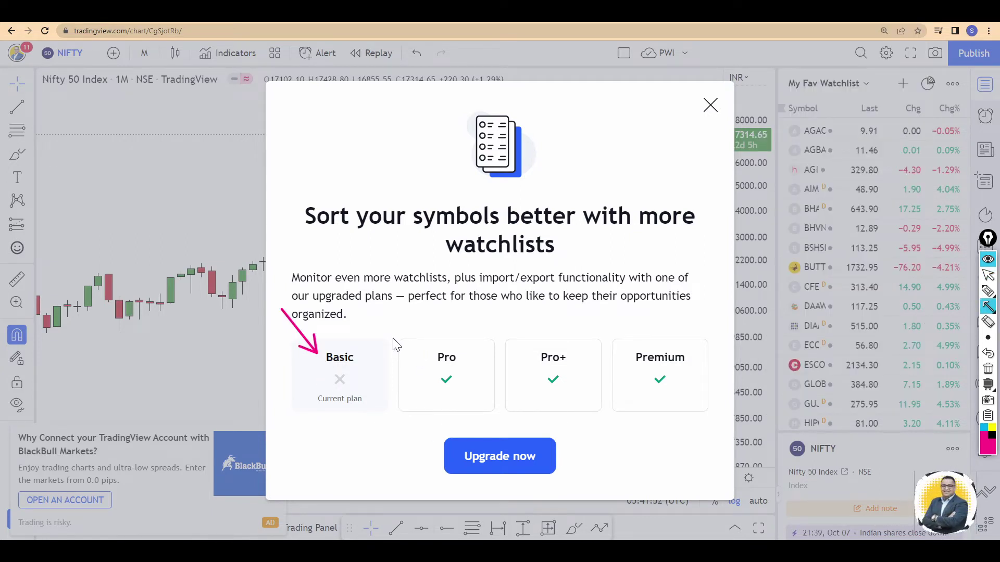
key("r")
left_click_drag(287, 340, 377, 420)
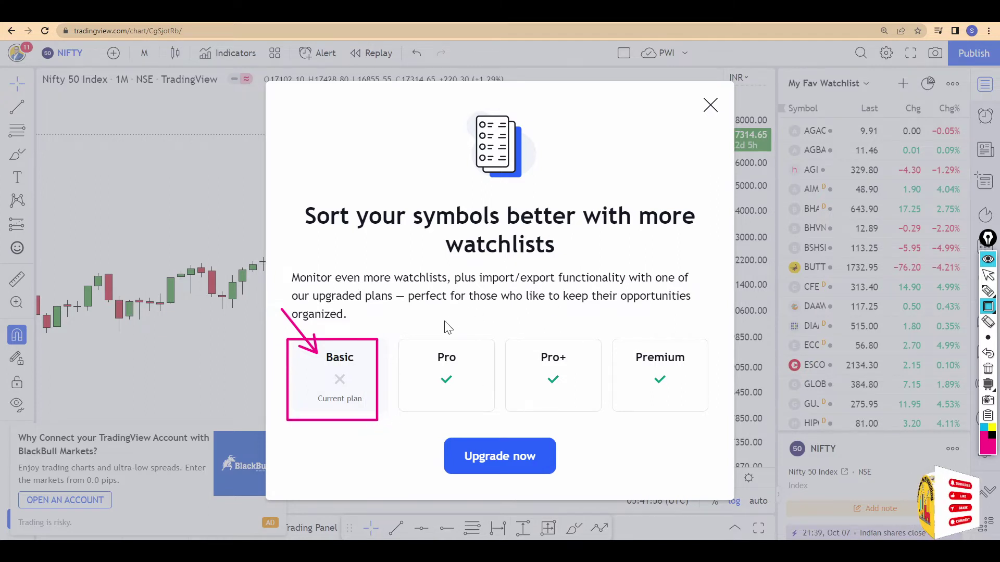
key("a")
left_click_drag(413, 314, 441, 356)
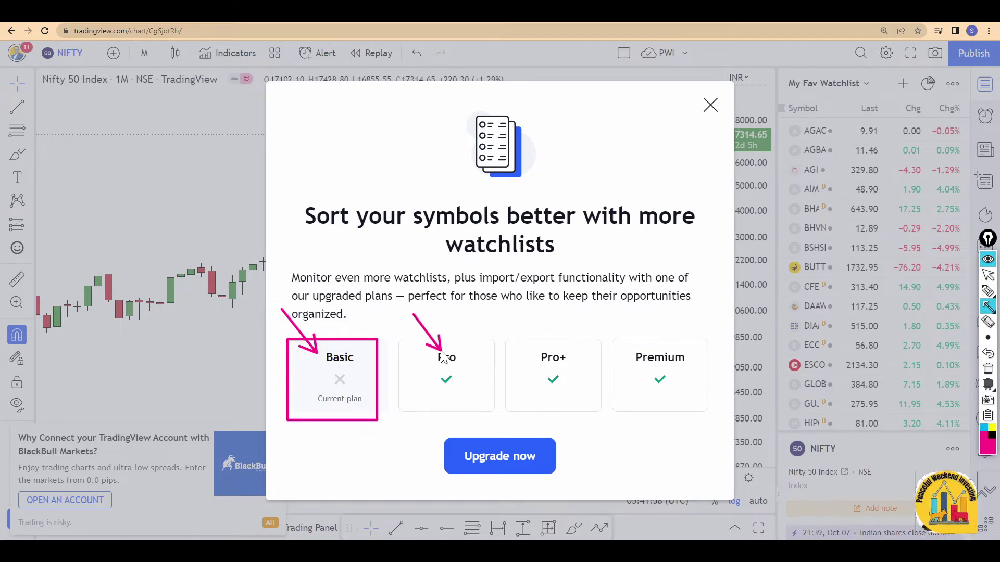
left_click_drag(529, 321, 566, 351)
left_click_drag(645, 323, 670, 356)
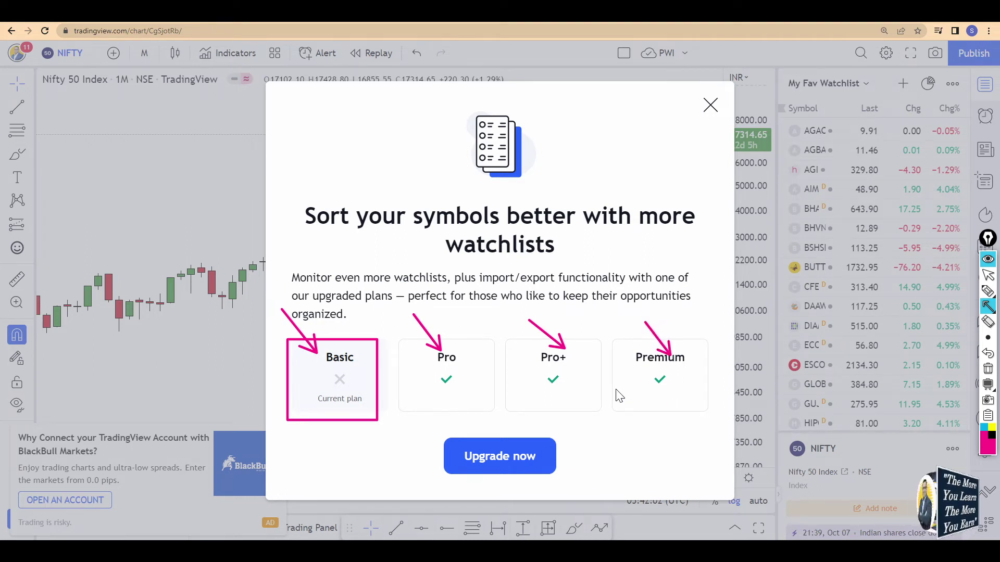
key("r")
left_click_drag(491, 326, 613, 420)
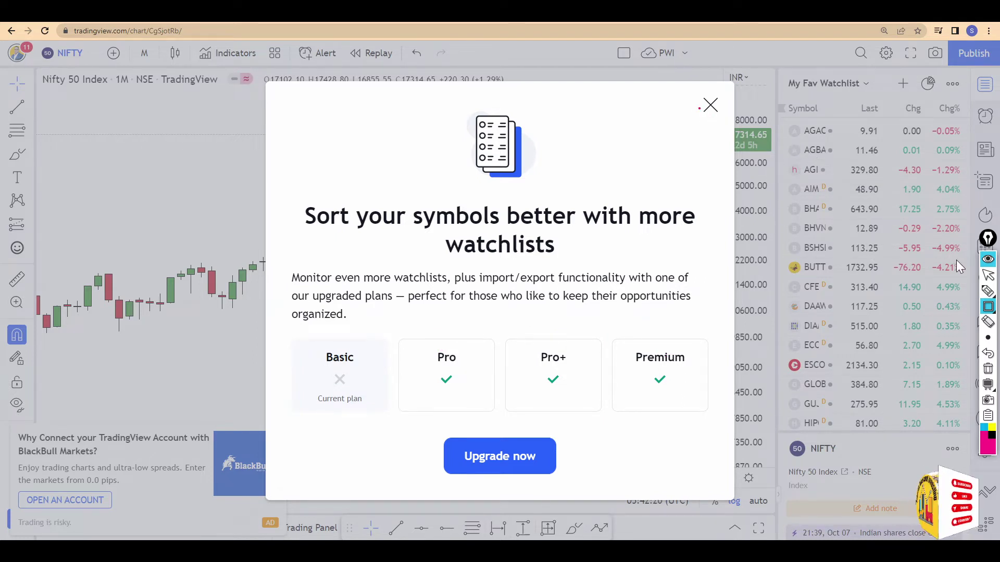
left_click(988, 275)
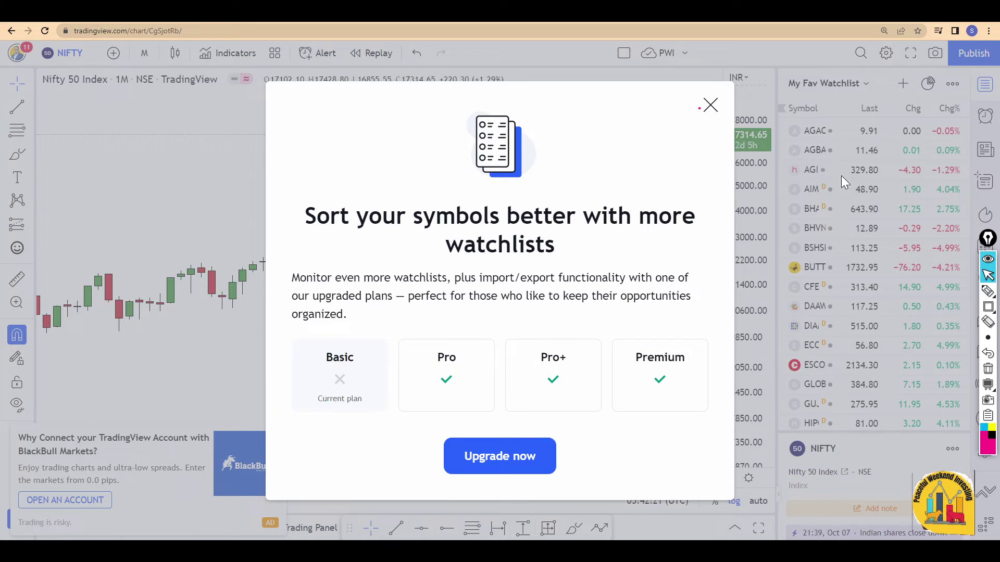
left_click(710, 105)
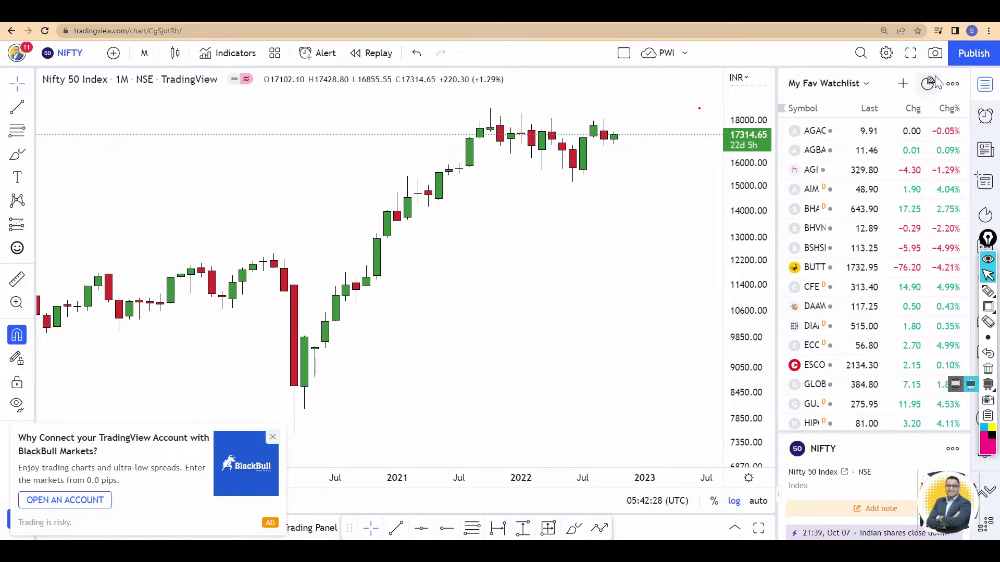
Go to the TradingView home page from the account menu.
left_click(16, 55)
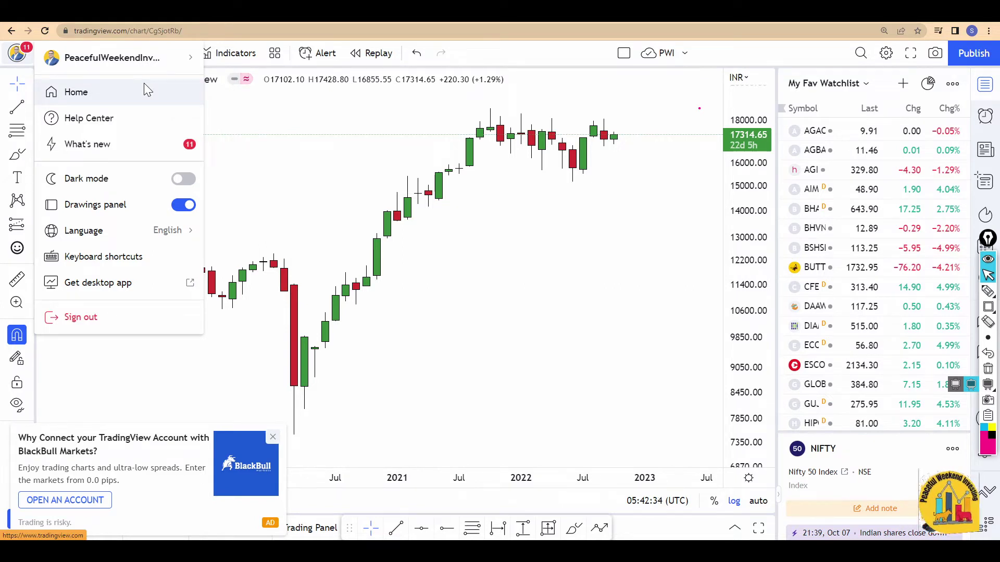
mouse_move(171, 57)
left_click(247, 77)
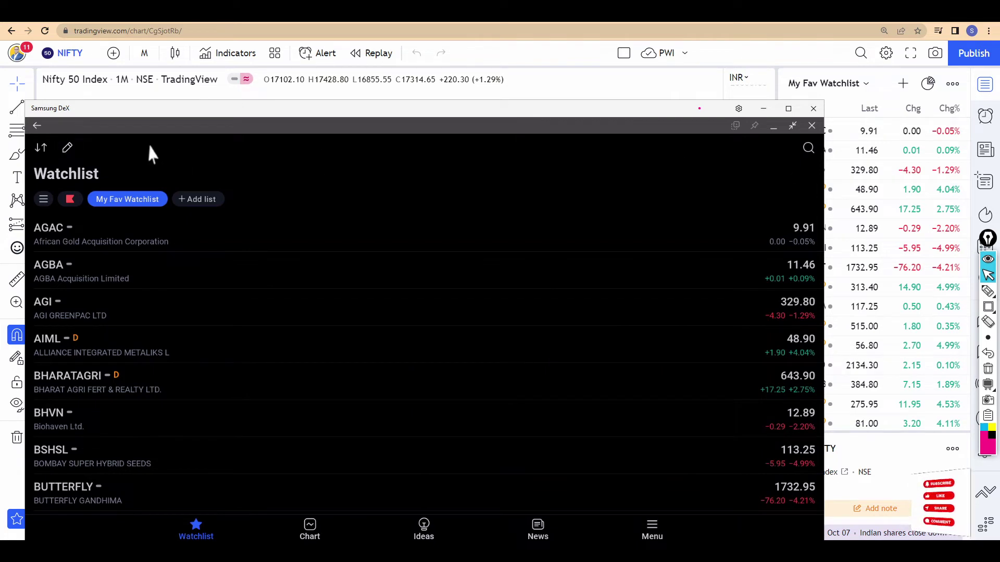
Reopen the TradingView app in DeX, reposition its window, and return to My Fav Watchlist.
left_click(36, 126)
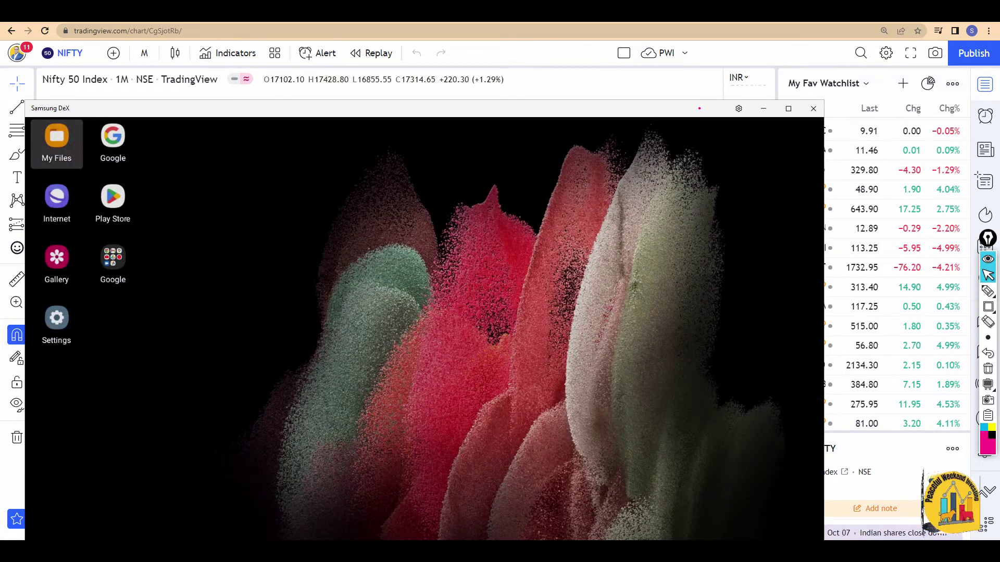
left_click(422, 500)
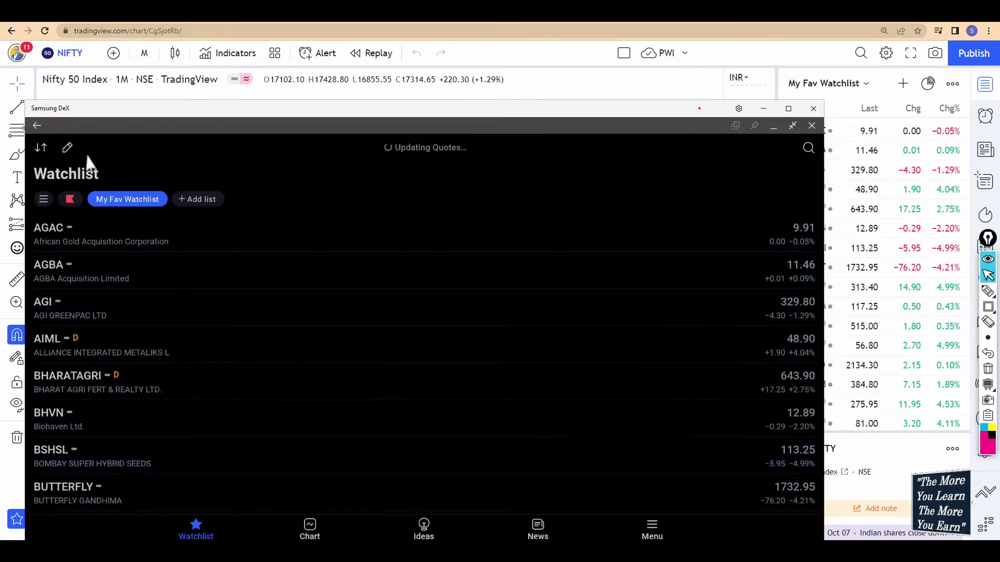
left_click(655, 537)
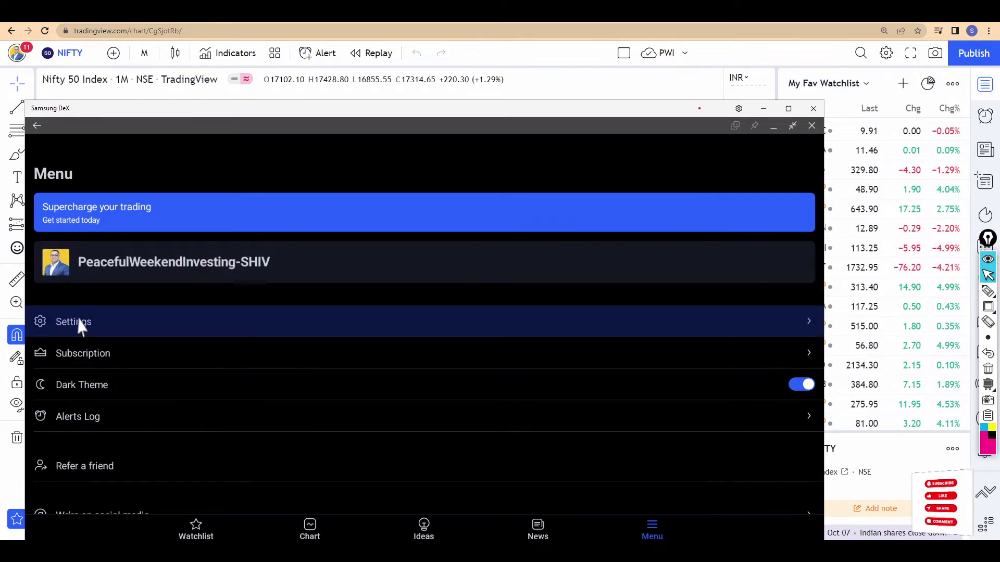
left_click_drag(363, 107, 442, 54)
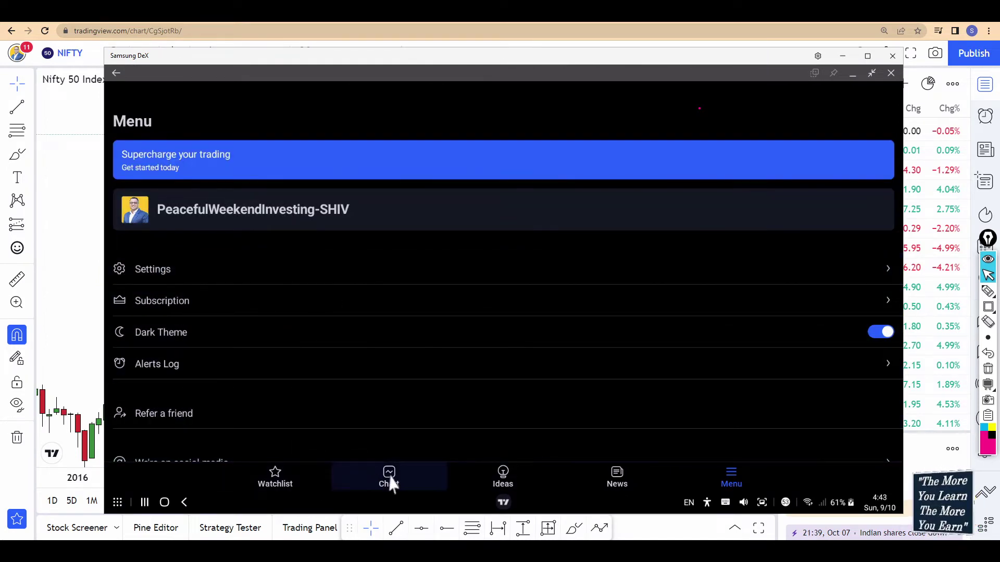
left_click(277, 476)
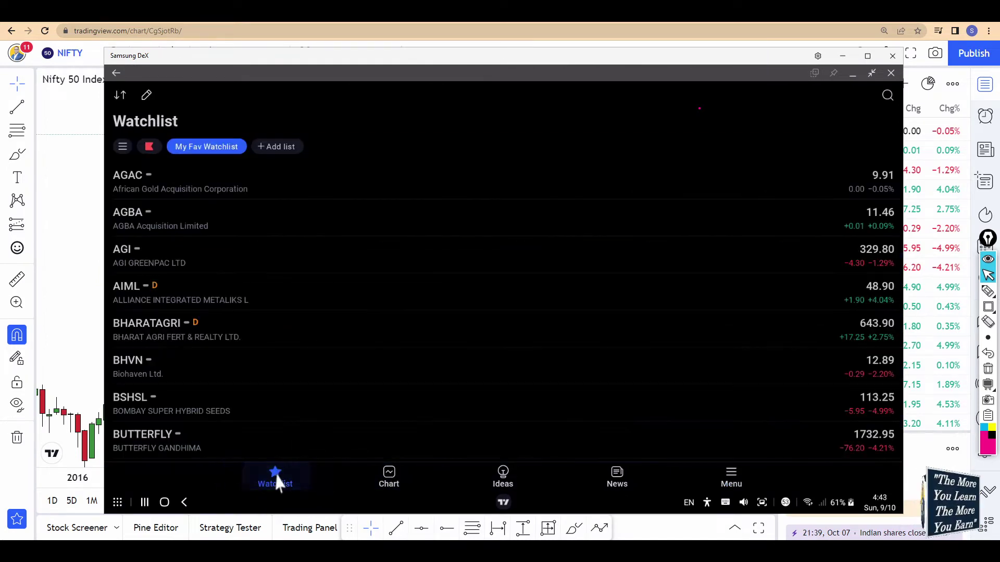
Create a watchlist named 'Peaceful Weekend Investing - ' followed by the presenter's name.
left_click(287, 152)
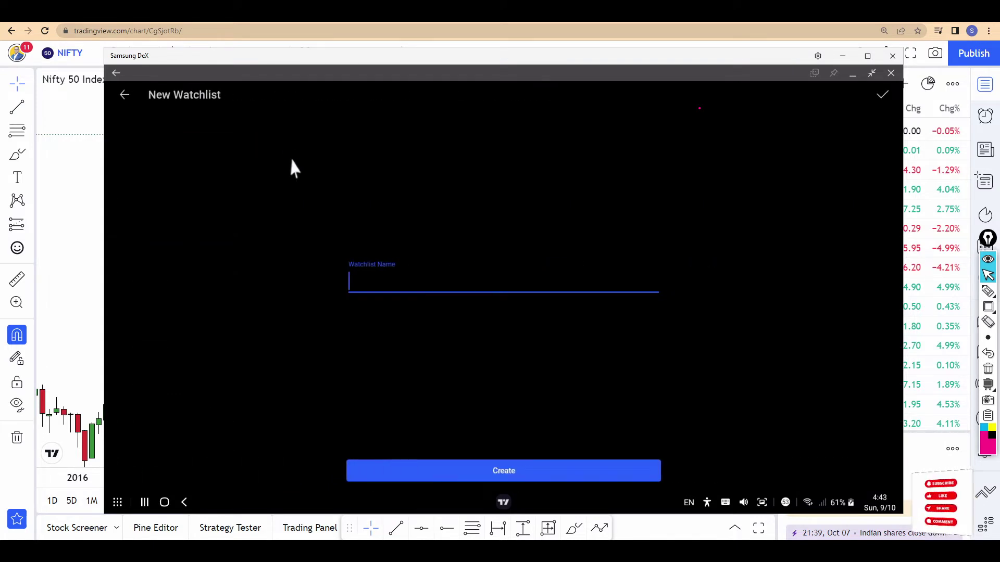
type("Peaceful Wee")
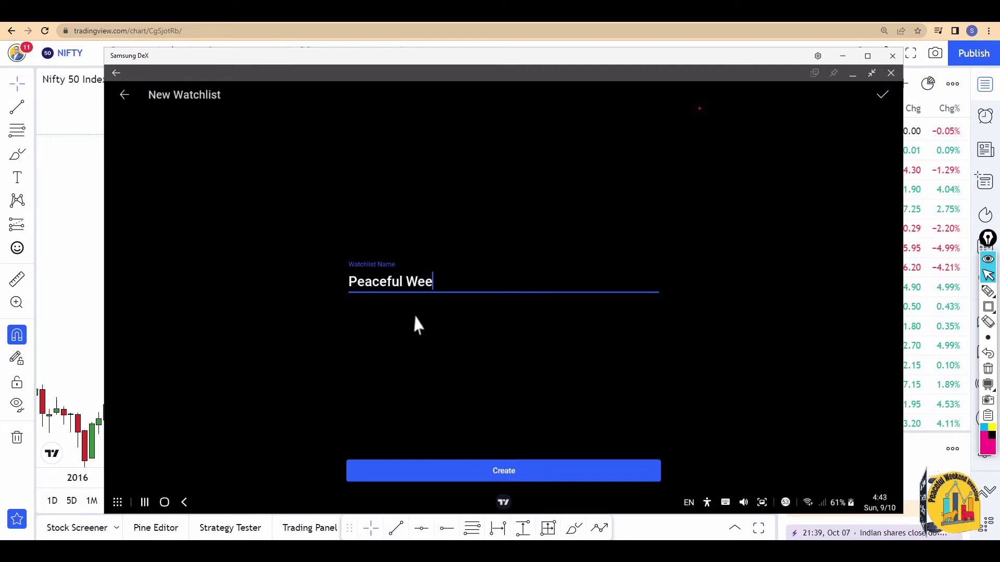
type("kend Investing - Shivendra")
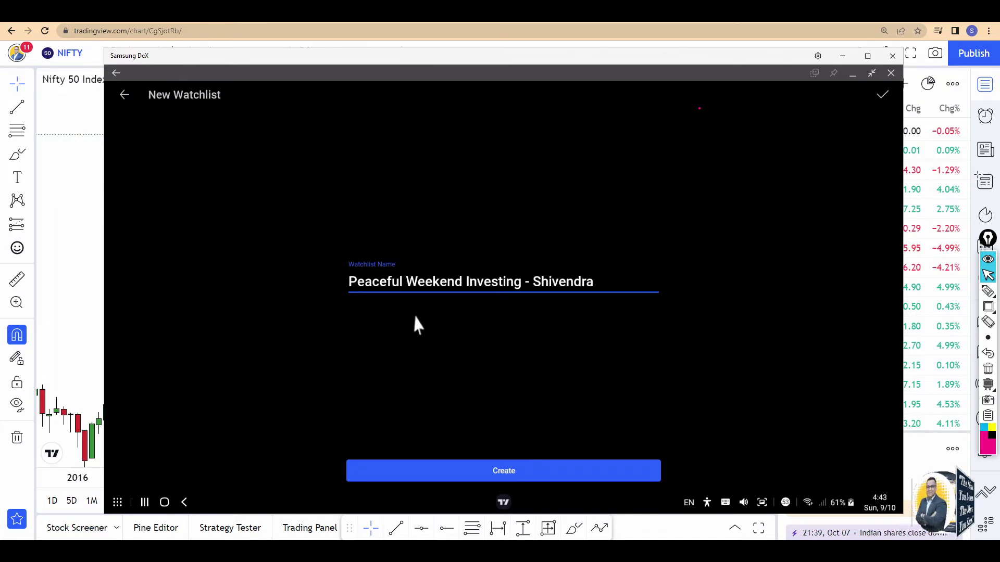
left_click(498, 473)
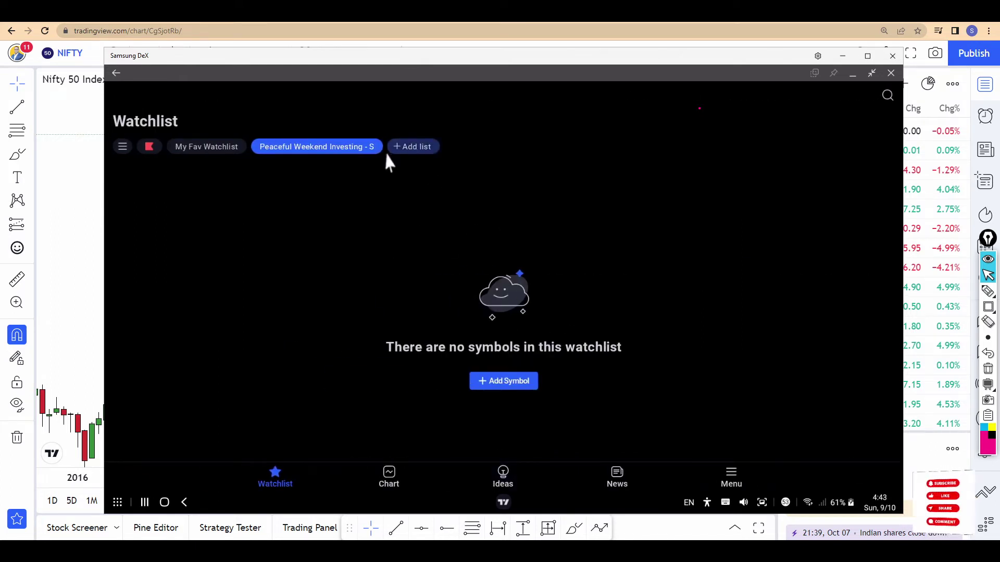
Create a second watchlist named 'Peaceful Weekend Investing LT Watchlist'.
left_click(426, 151)
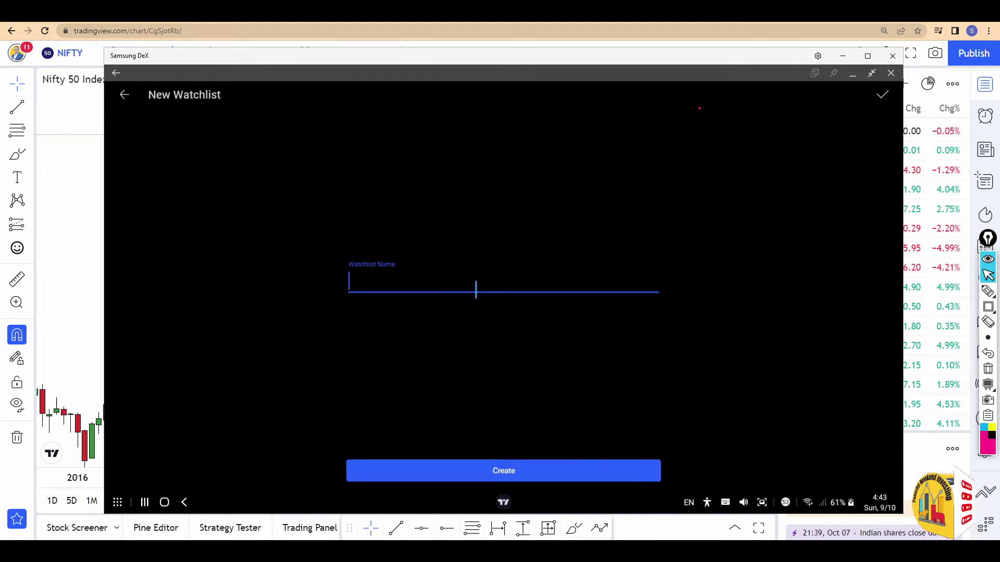
type("Peaceful W")
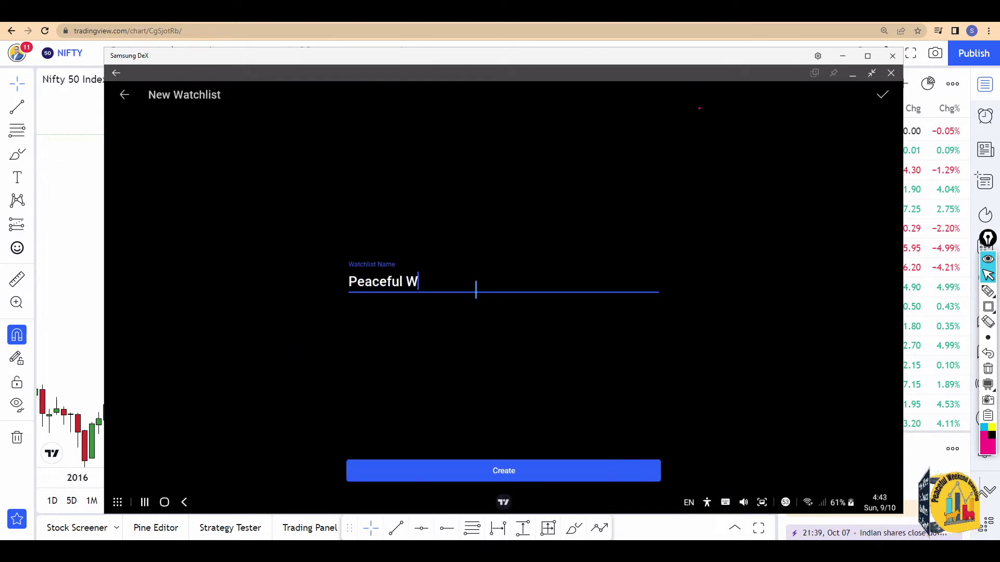
type("eekend Invesdtin")
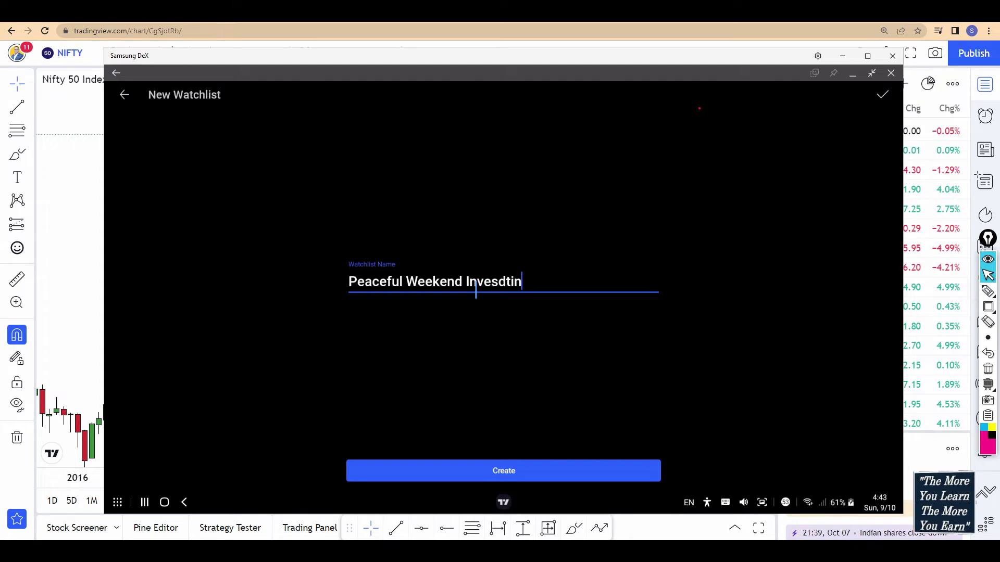
key("BackSpace")
key("BackSpace")
key("BackSpace")
key("BackSpace")
type("ting LT")
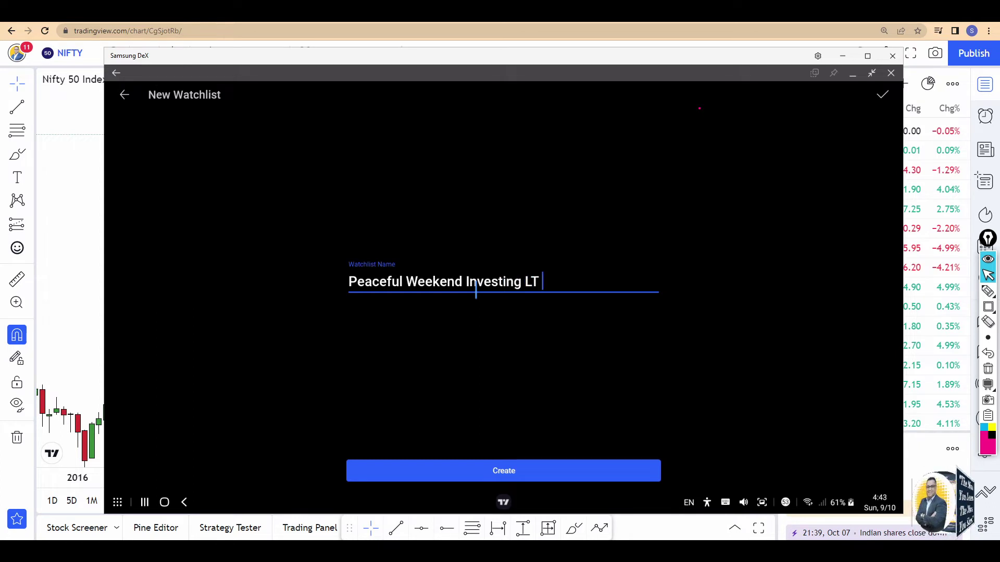
type(" Watchlist")
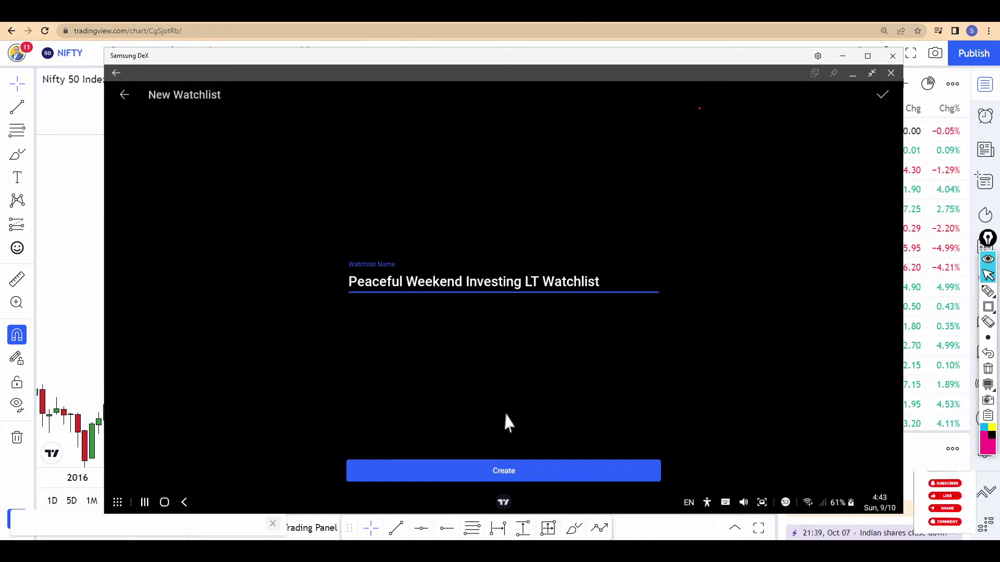
left_click(520, 475)
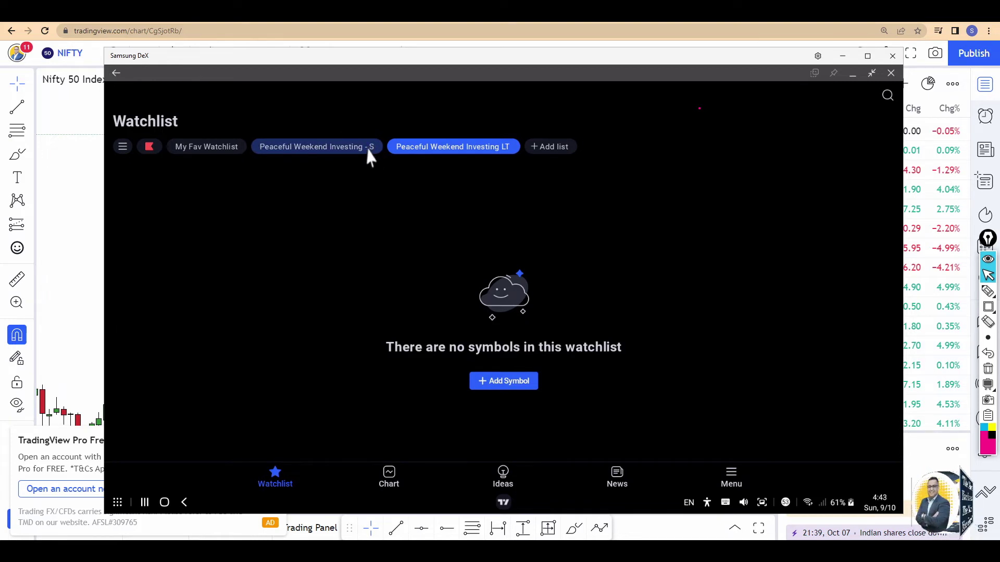
Flip between the two new watchlist tabs, then minimise the DeX window.
left_click(353, 155)
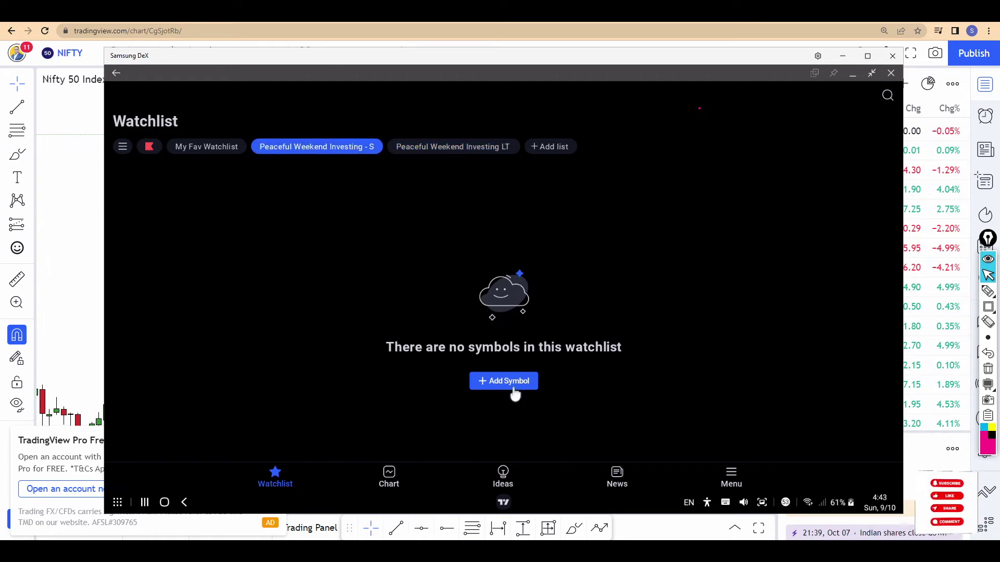
left_click(480, 151)
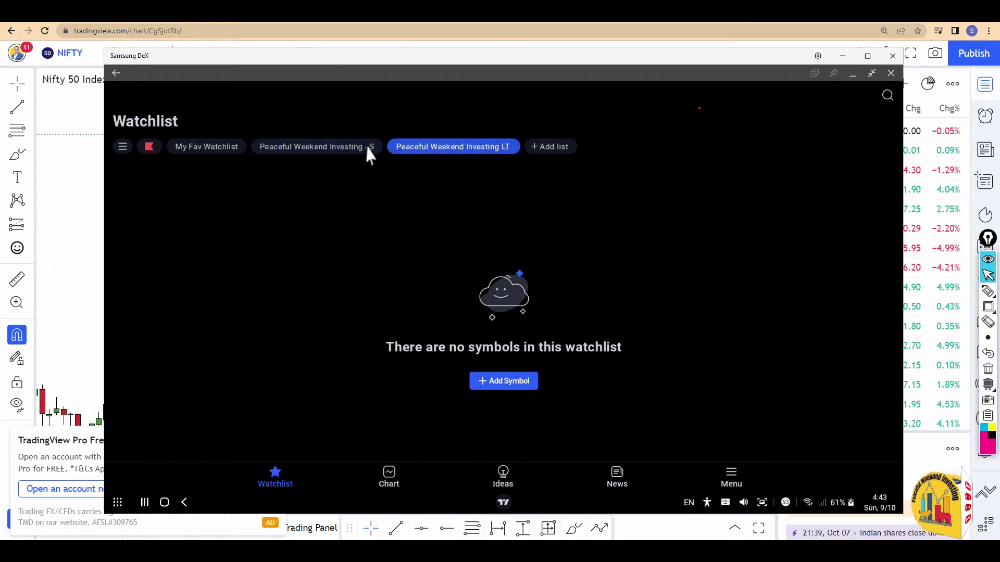
left_click(843, 56)
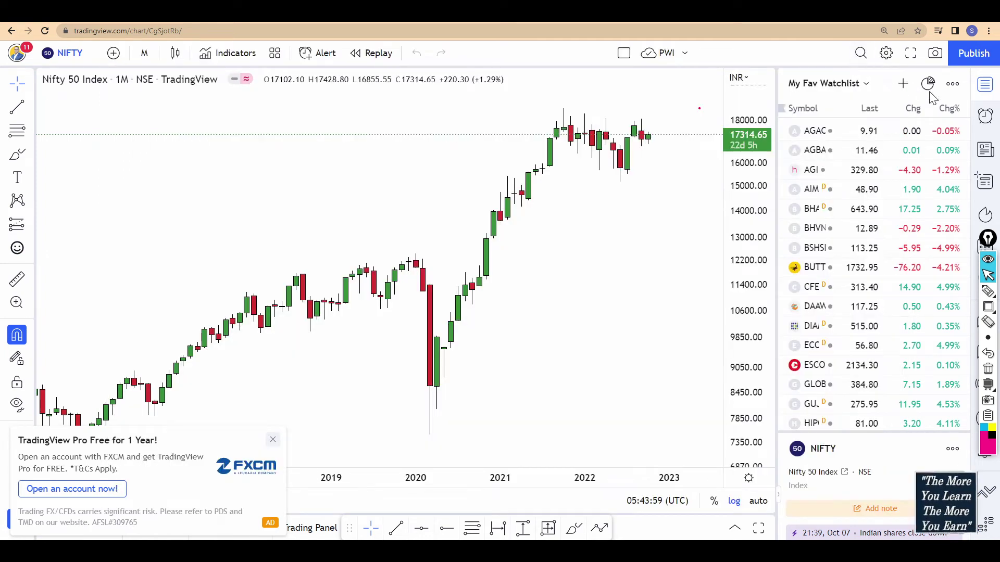
Open the synced, empty presenter-named Peaceful Weekend Investing watchlist on the web.
left_click(862, 84)
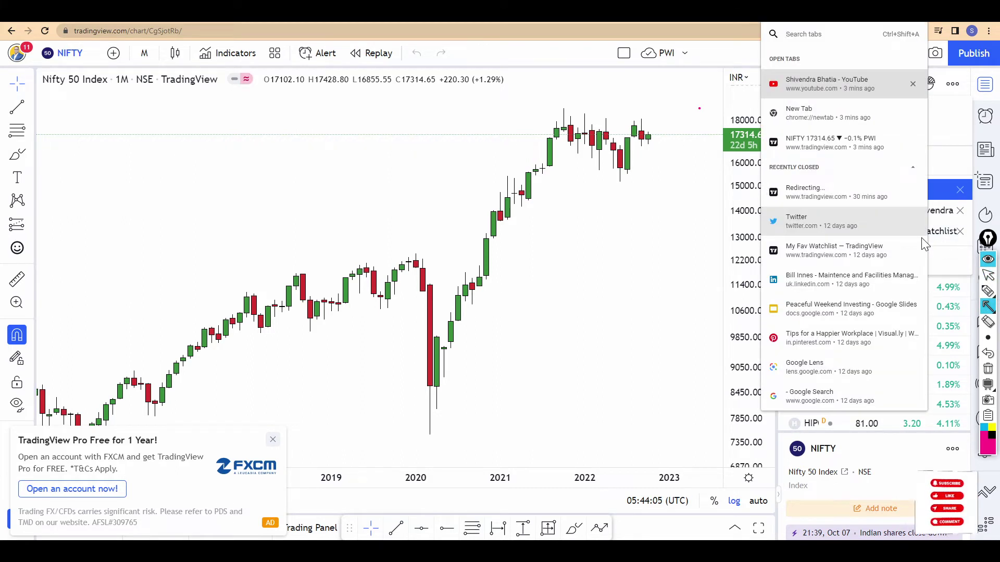
mouse_move(987, 308)
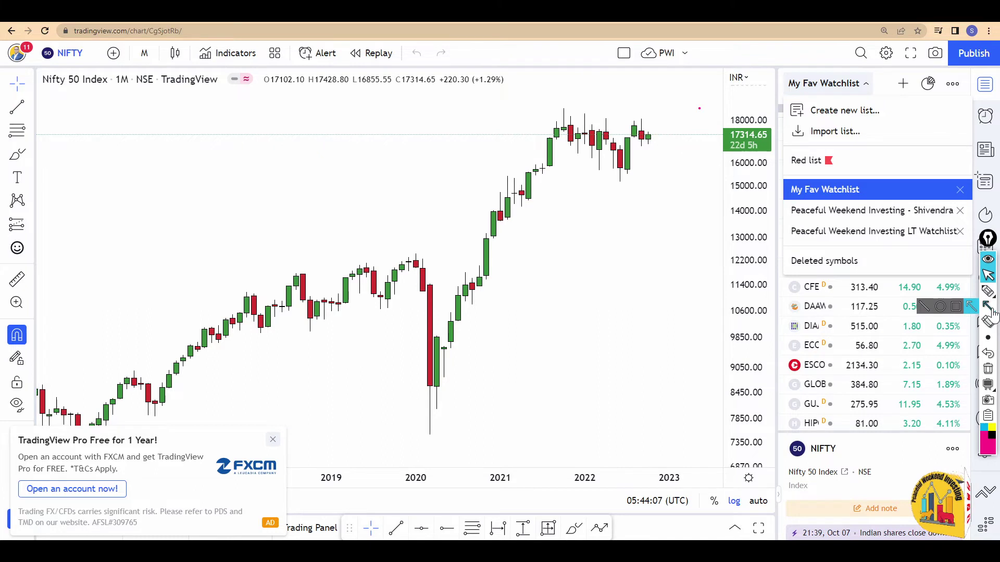
left_click(956, 307)
mouse_move(780, 200)
left_mouse_down()
mouse_move(854, 220)
mouse_move(967, 220)
left_mouse_up()
mouse_move(787, 223)
left_mouse_down()
mouse_move(882, 247)
mouse_move(975, 246)
left_mouse_up()
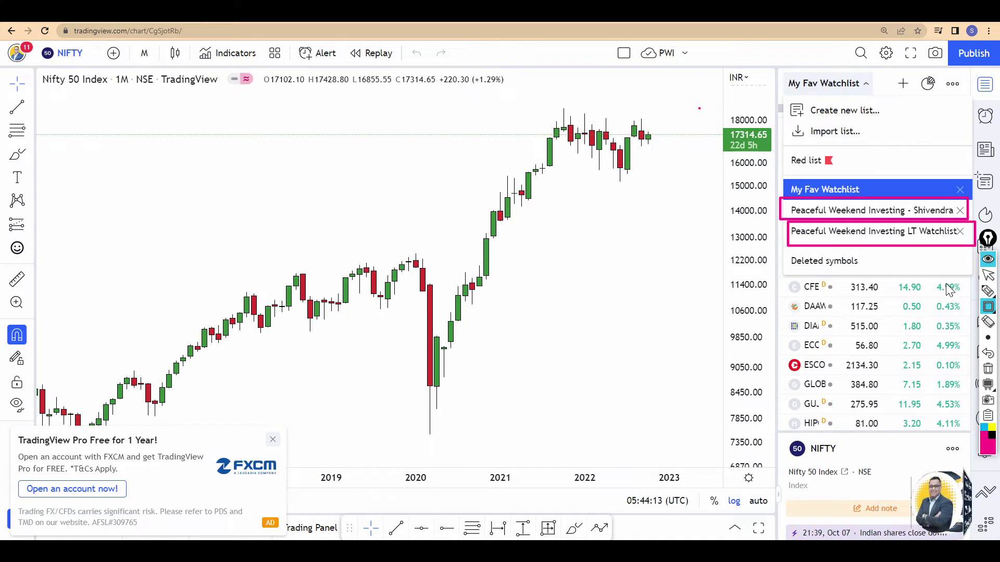
left_click(987, 370)
left_click(925, 211)
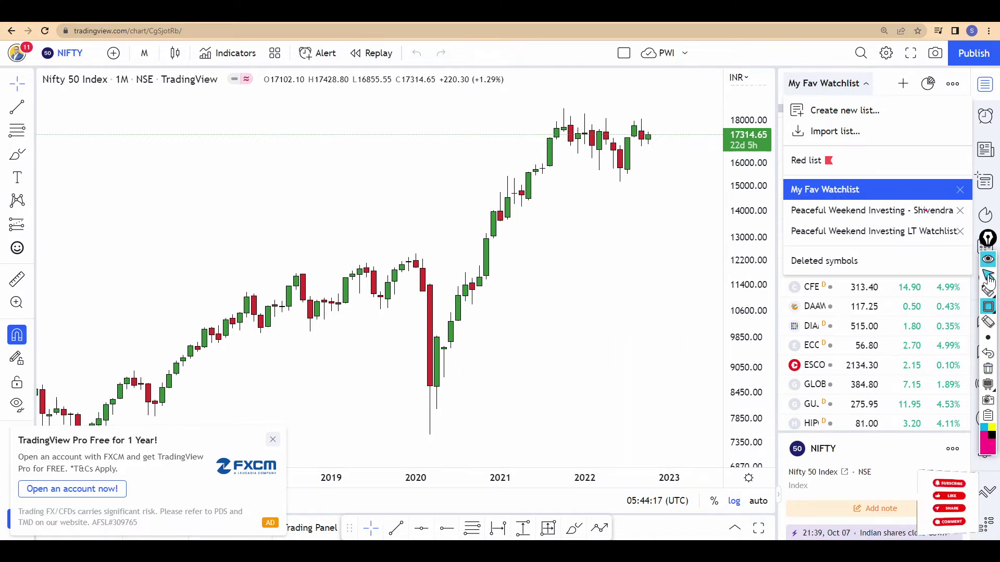
left_click(928, 212)
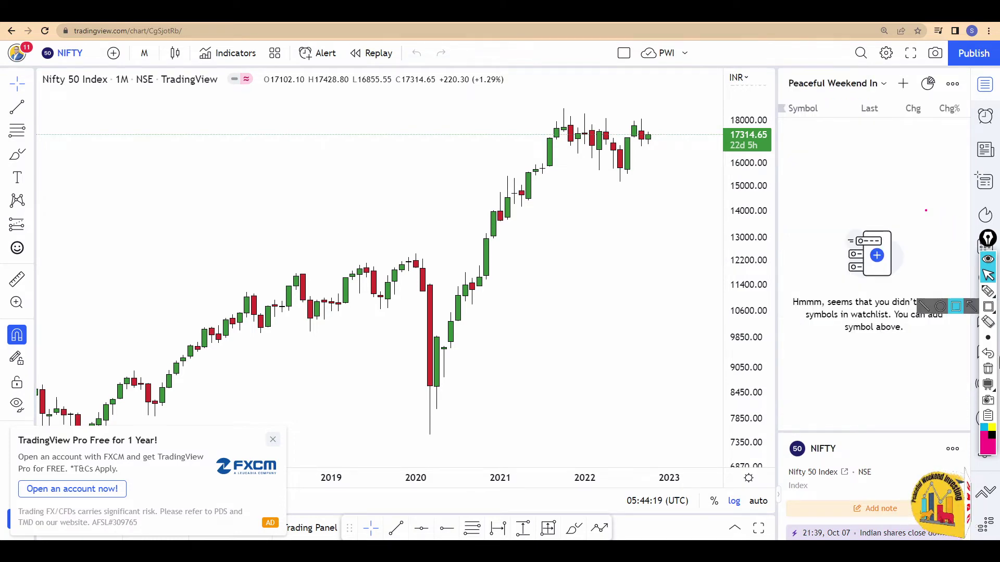
left_click(988, 370)
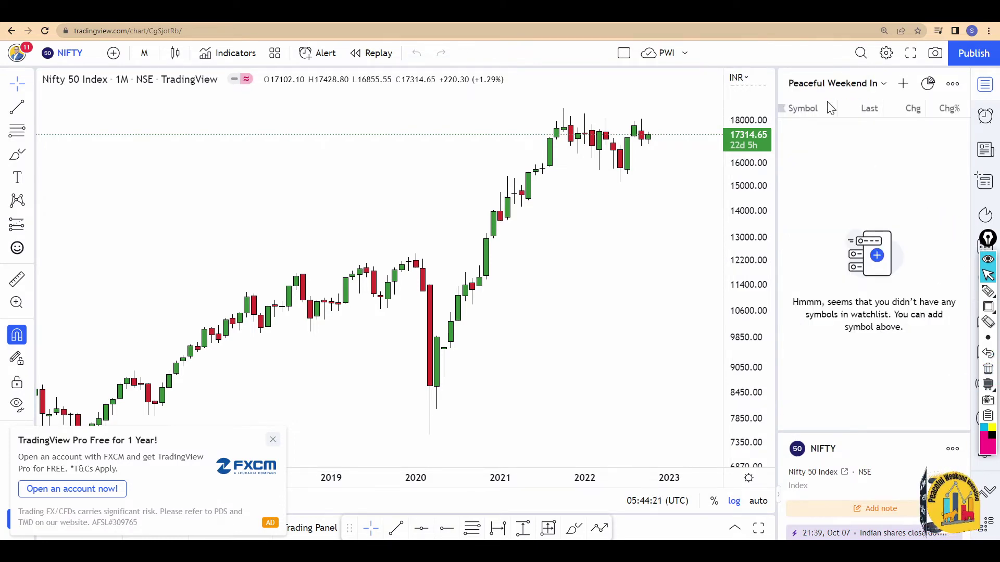
left_click(903, 84)
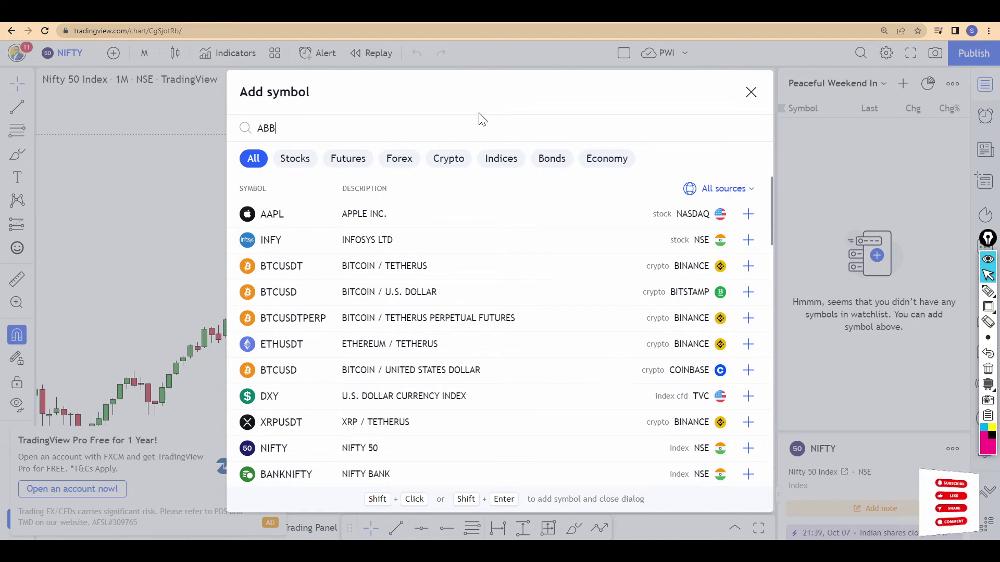
Add ABB India Ltd (NSE) to the Peaceful Weekend Investing watchlist and show its chart.
left_click(453, 212)
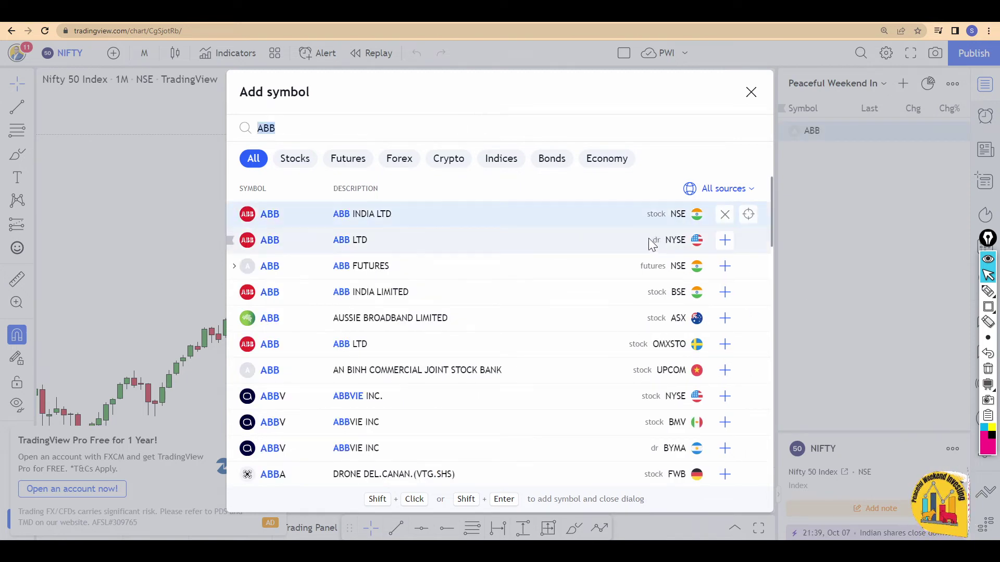
left_click(751, 92)
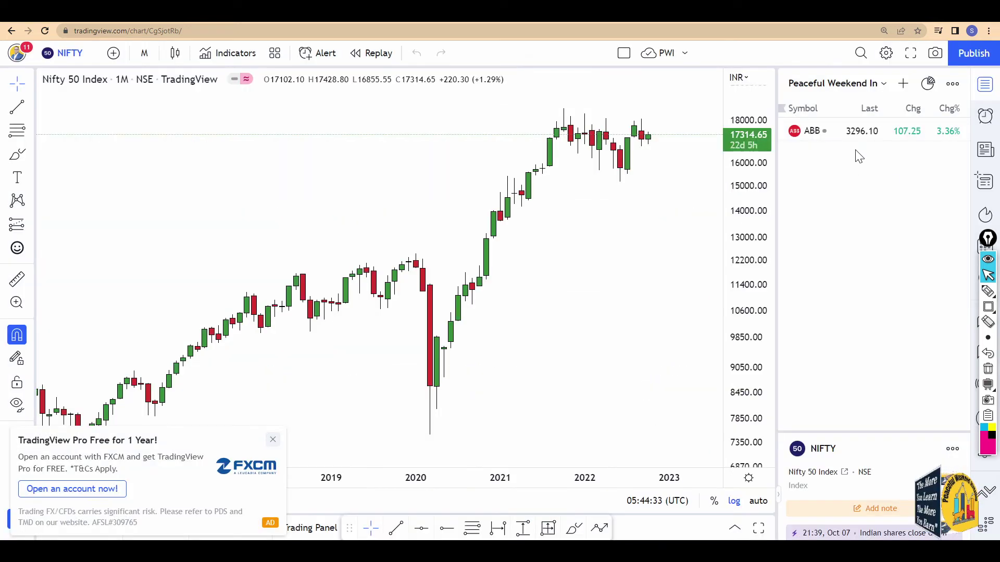
left_click(860, 136)
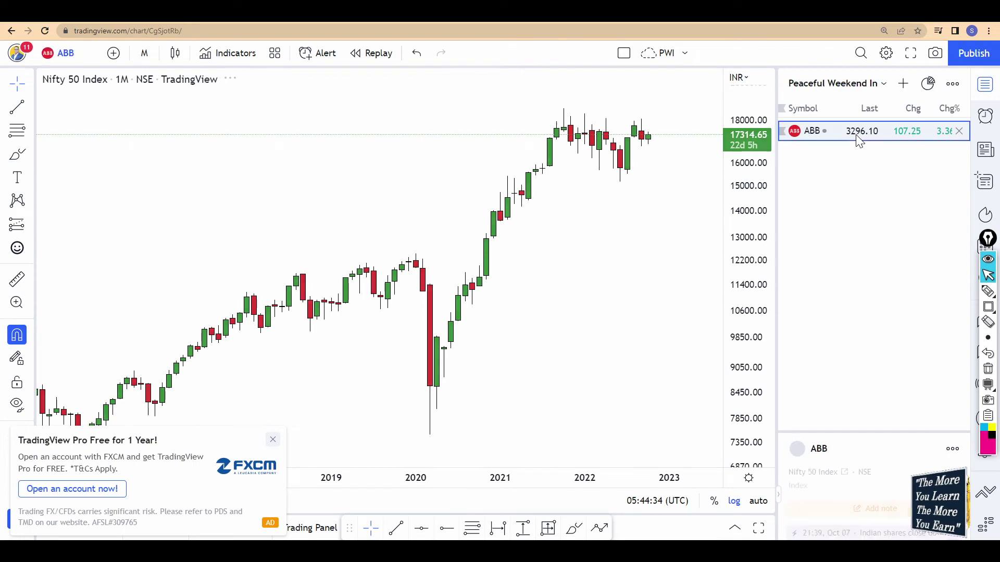
Add INFY (NSE) to the Peaceful Weekend Investing LT Watchlist and load the Infosys chart.
left_click(865, 91)
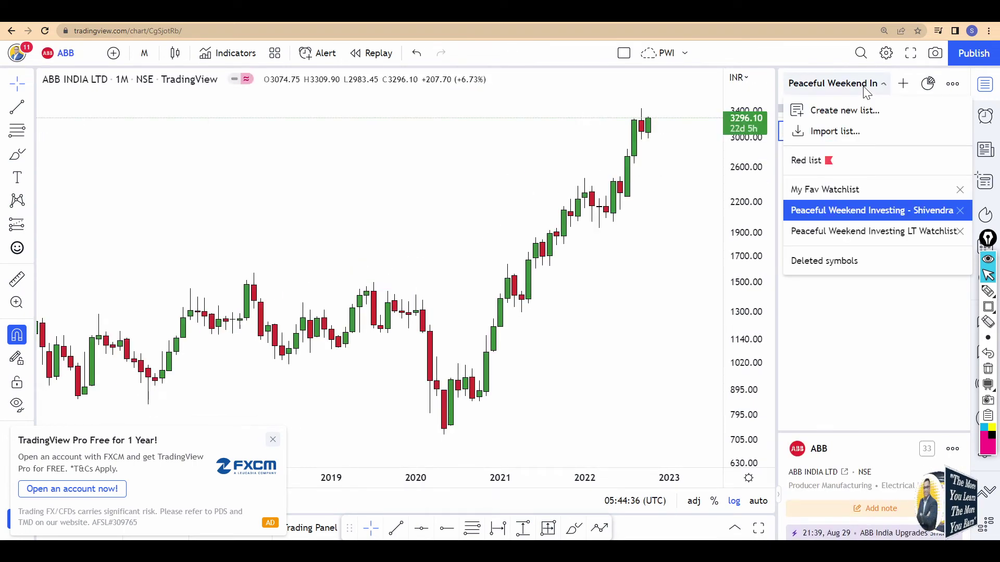
left_click(877, 233)
left_click(903, 84)
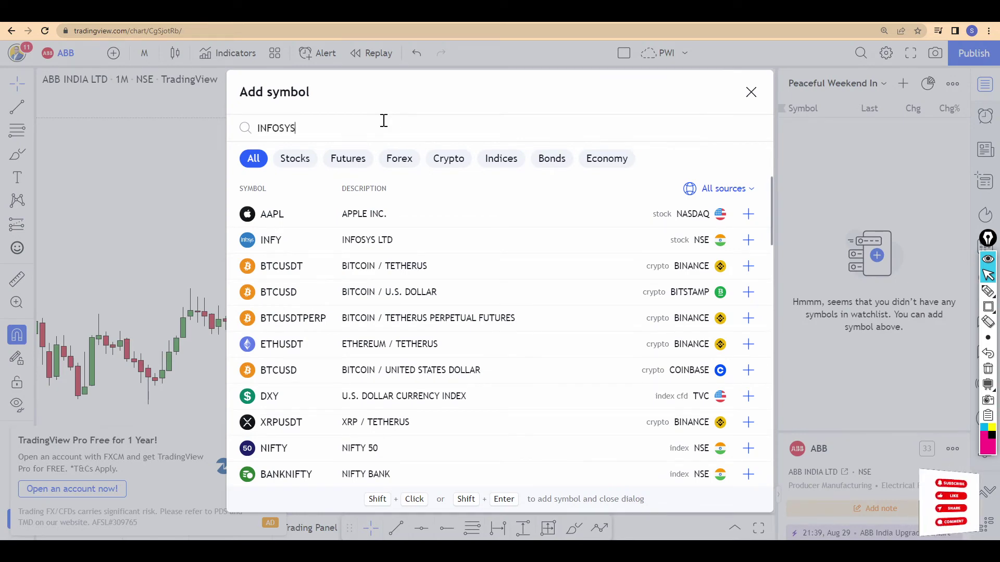
left_click(748, 213)
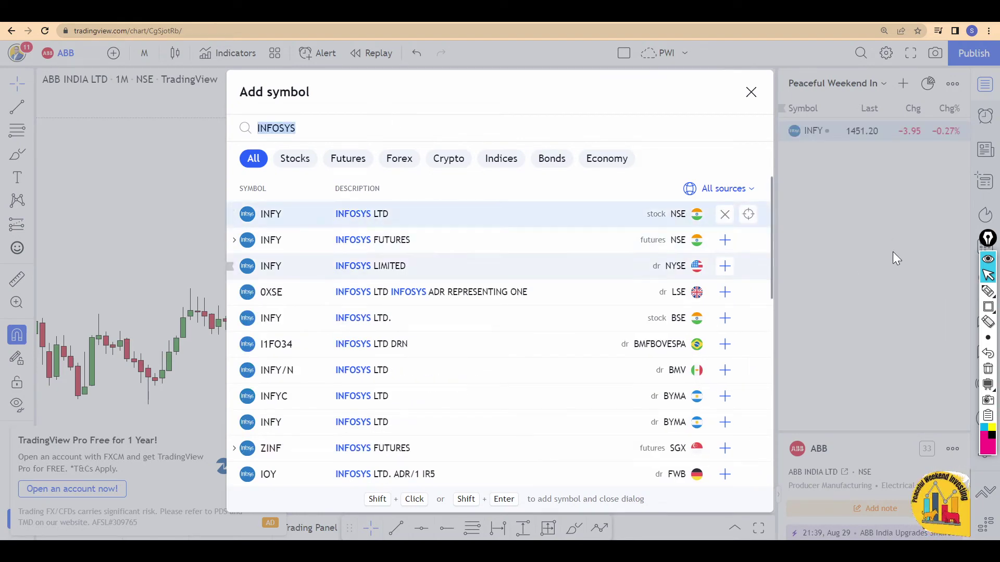
left_click(751, 93)
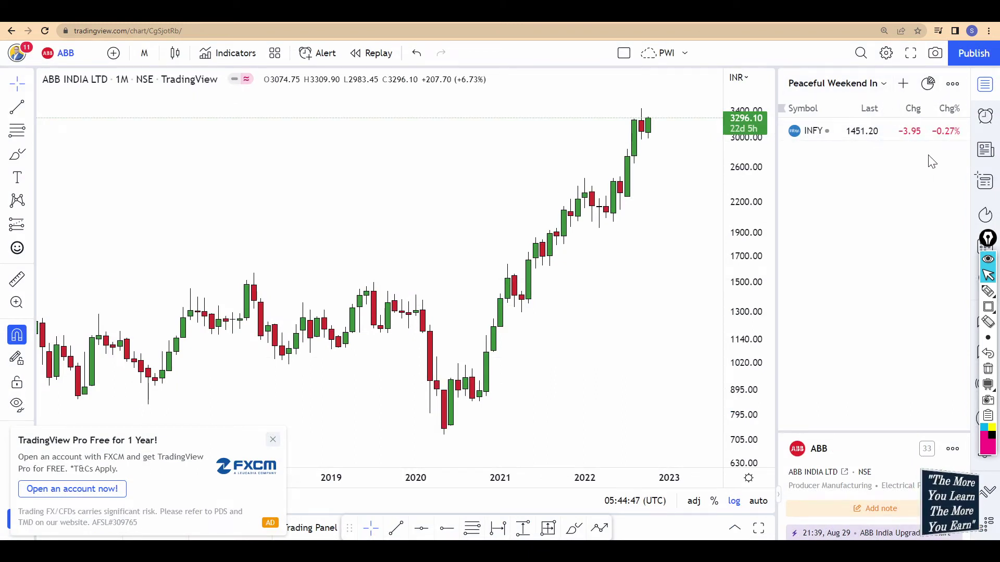
left_click(865, 132)
Switch back to the watchlist holding ABB and bring the DeX phone app forward.
left_click(864, 84)
left_click(855, 211)
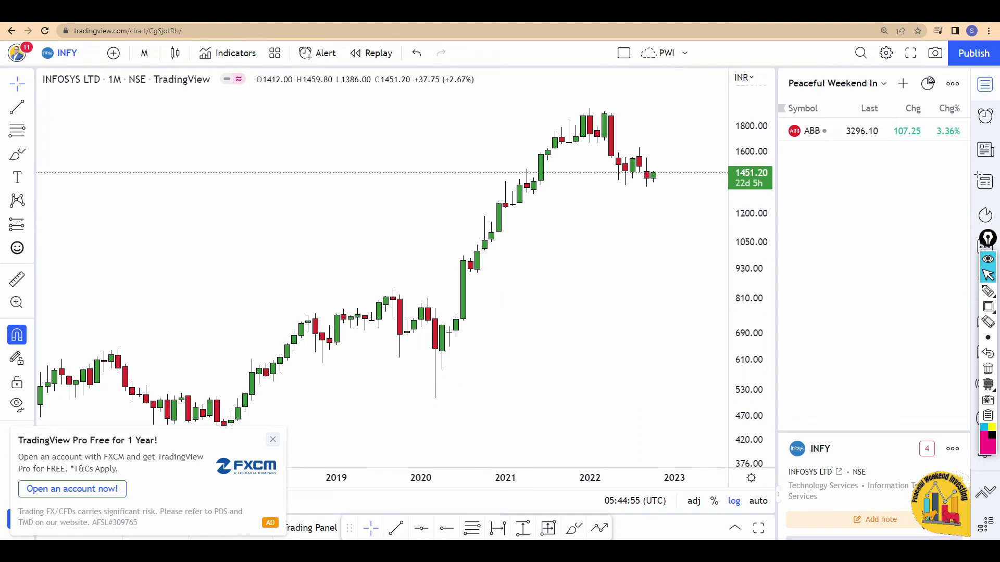
key("alt+Tab")
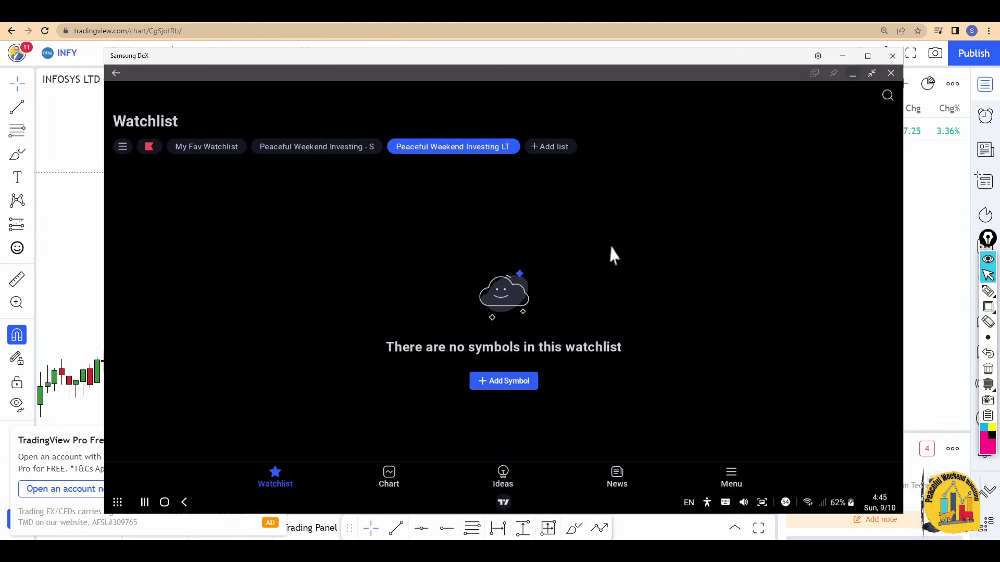
Browse My Fav Watchlist and both Peaceful Weekend Investing lists in the phone app.
left_click(209, 148)
left_click(324, 146)
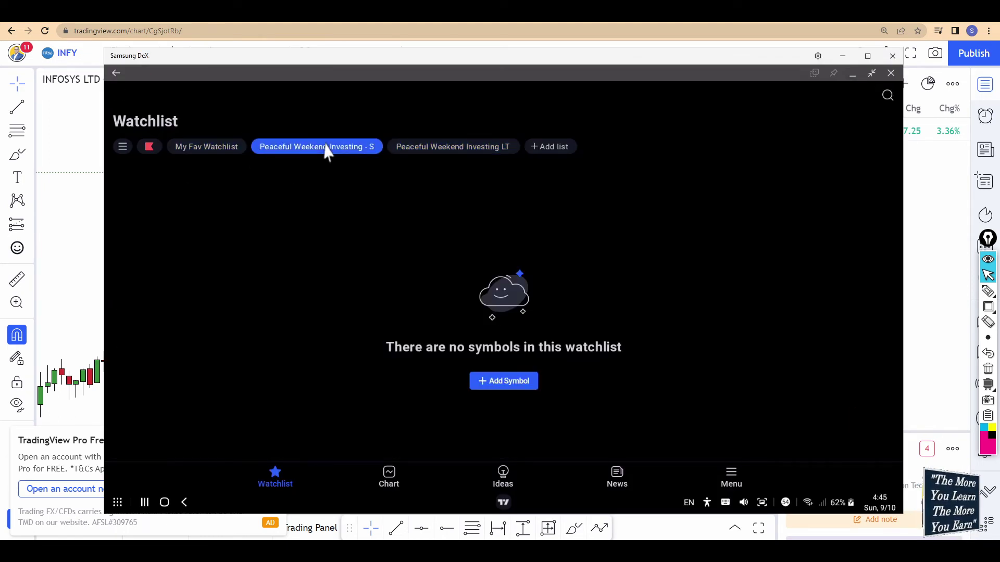
left_click(193, 150)
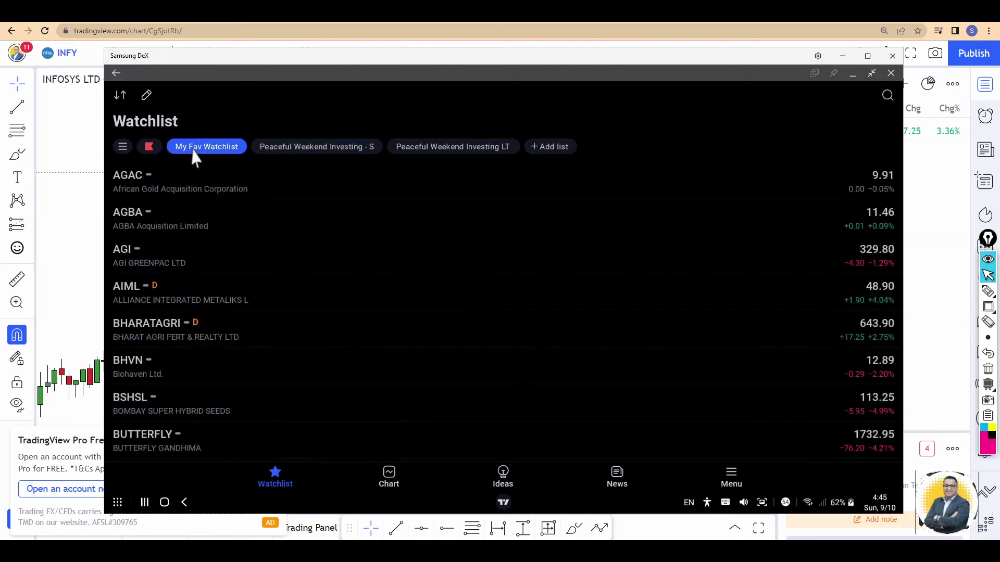
left_click(123, 147)
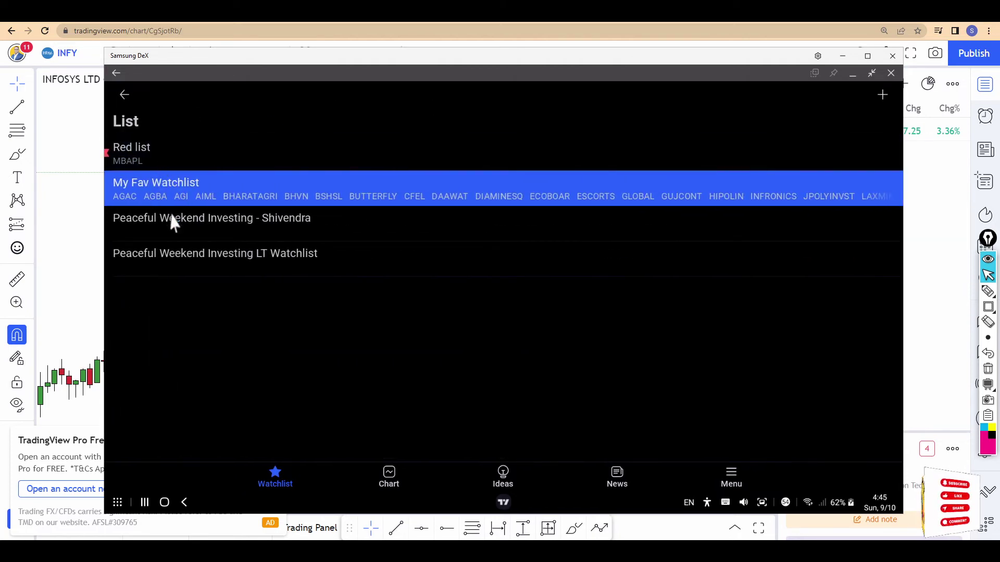
left_click(172, 222)
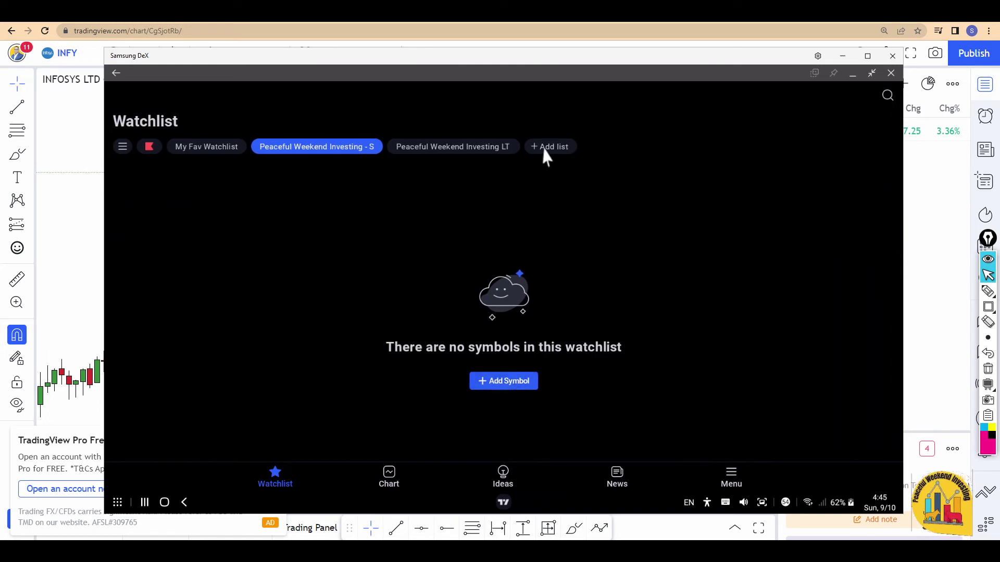
left_click(433, 151)
left_click(286, 153)
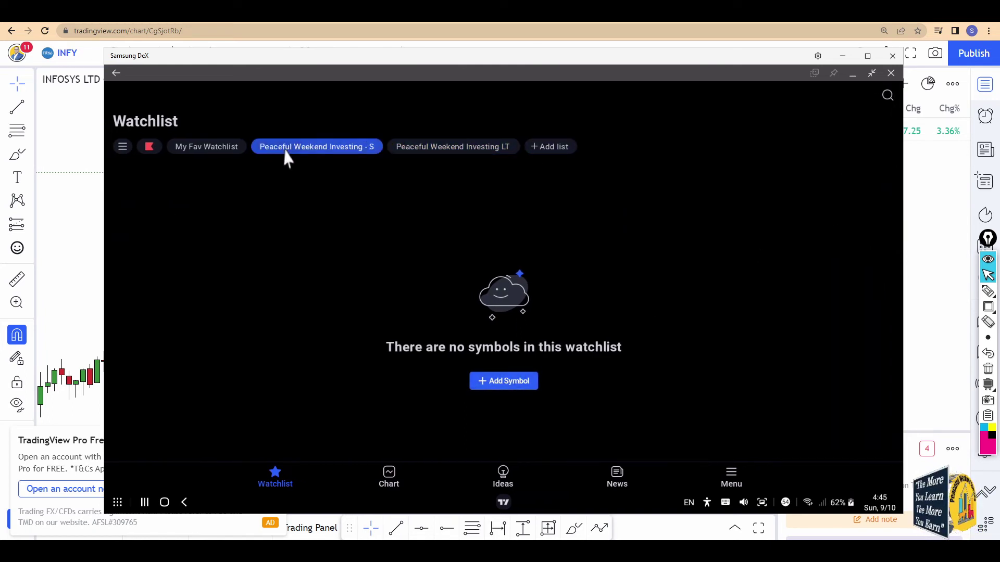
Visit the Menu and Chart pages, recheck the watchlist tabs, then close the phone app.
left_click(118, 75)
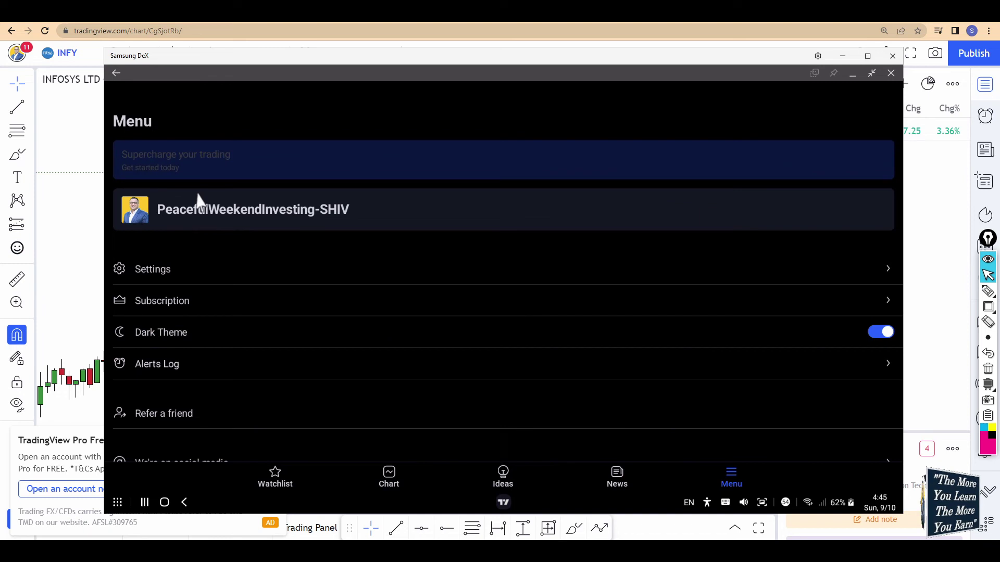
left_click(390, 478)
left_click(287, 484)
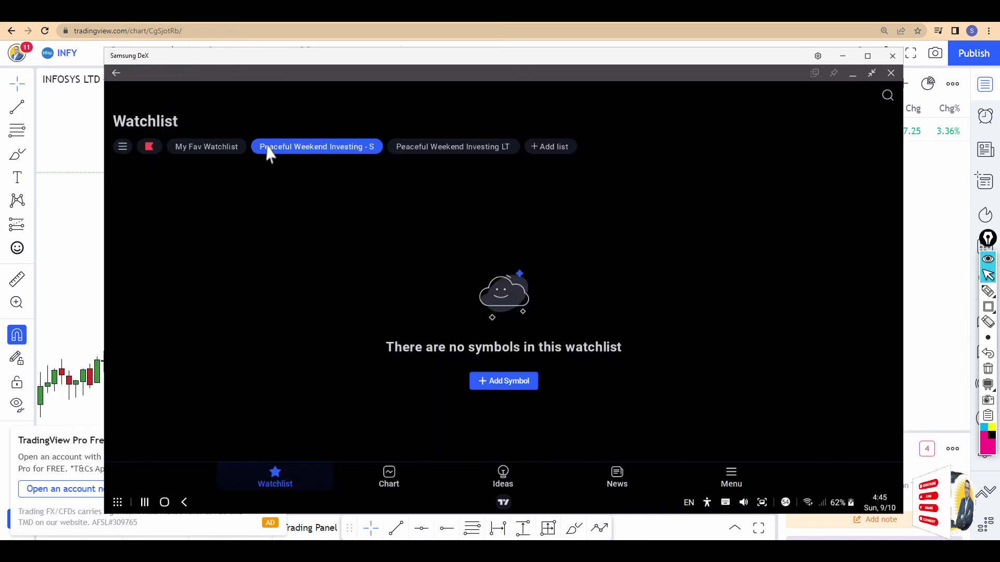
left_click(226, 149)
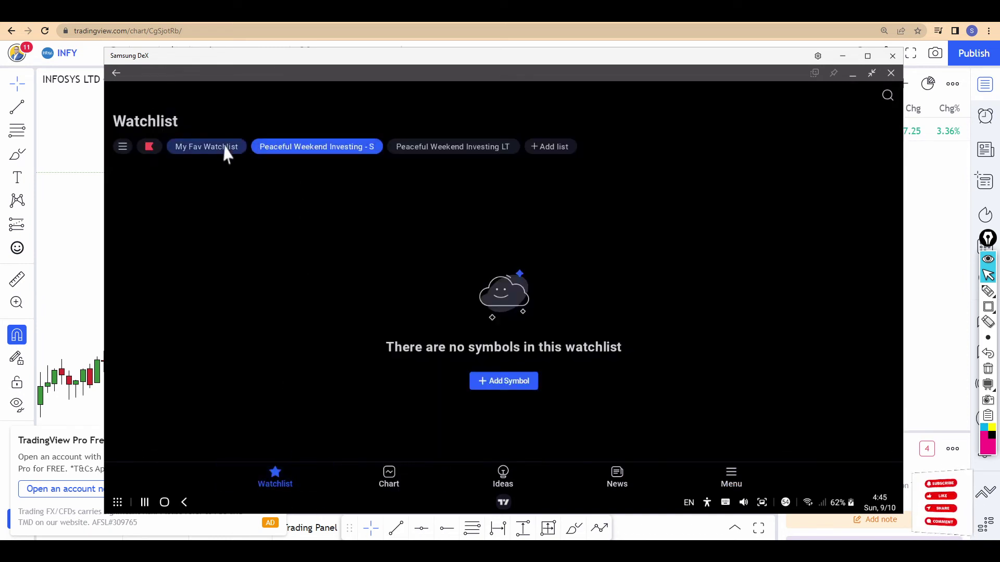
left_click(314, 148)
left_click(464, 153)
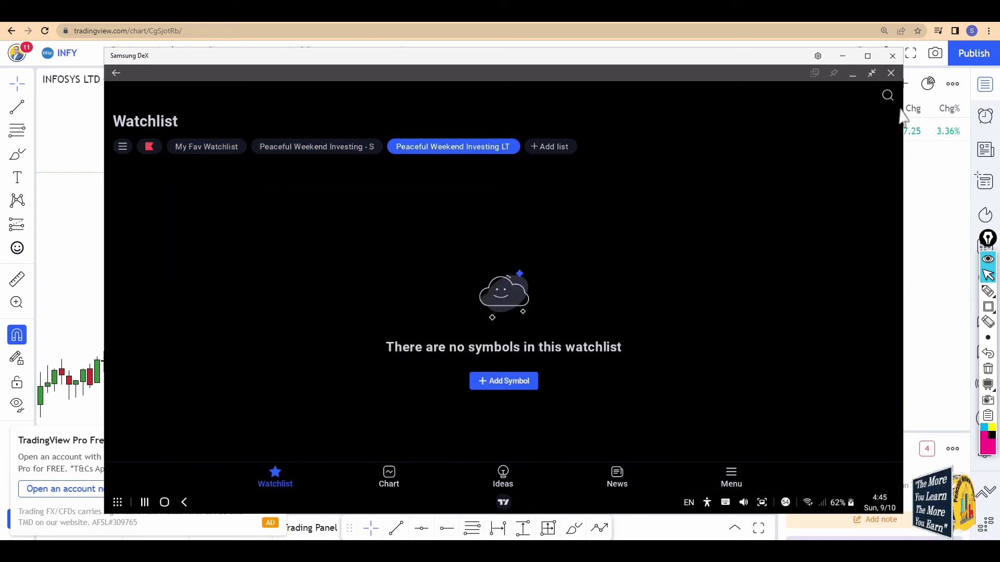
left_click(891, 73)
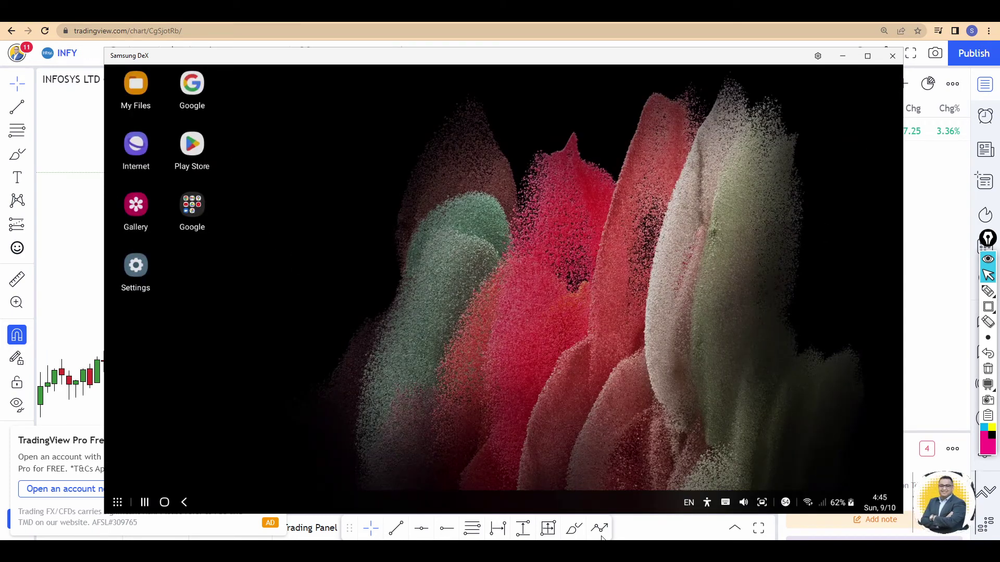
Relaunch TradingView via 'tra' search, confirm INFY and ABB lists, open ABB's chart, then minimise.
type("tra")
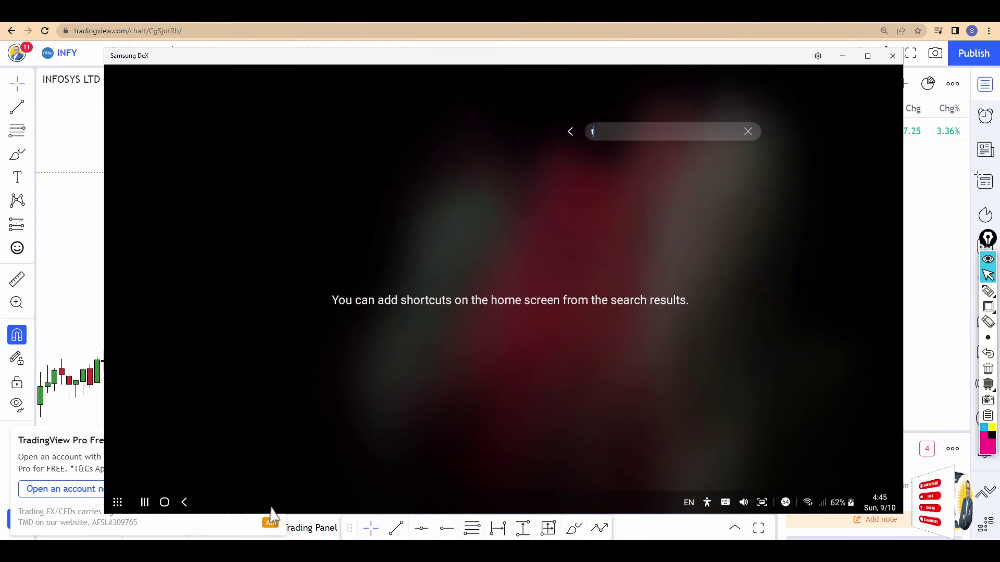
left_click(276, 180)
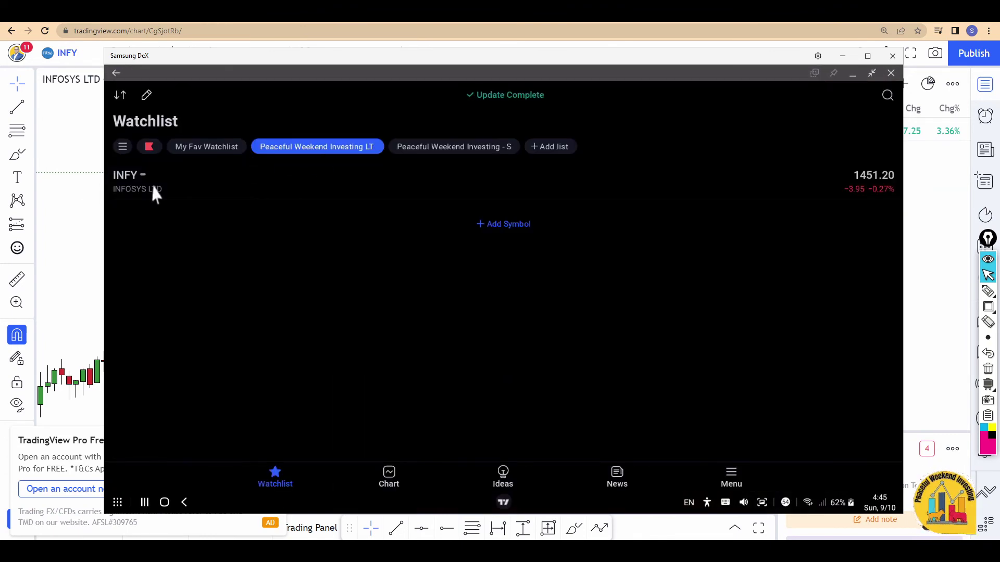
left_click(167, 188)
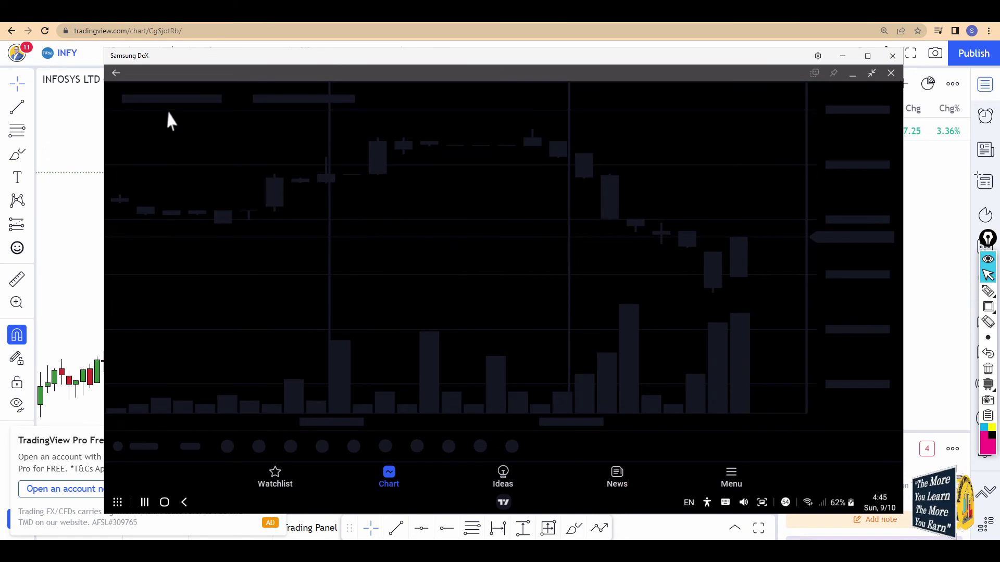
left_click(116, 73)
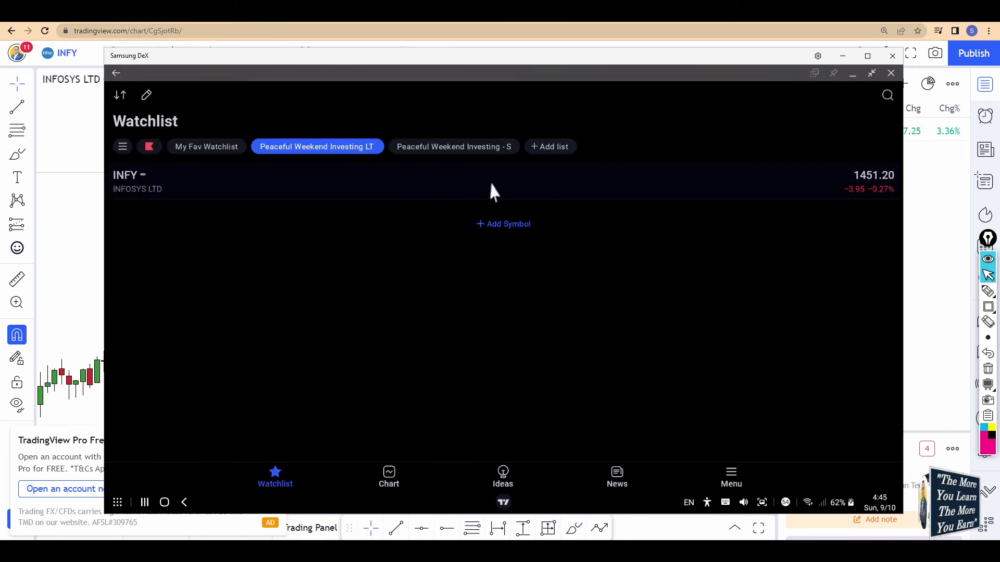
left_click(464, 149)
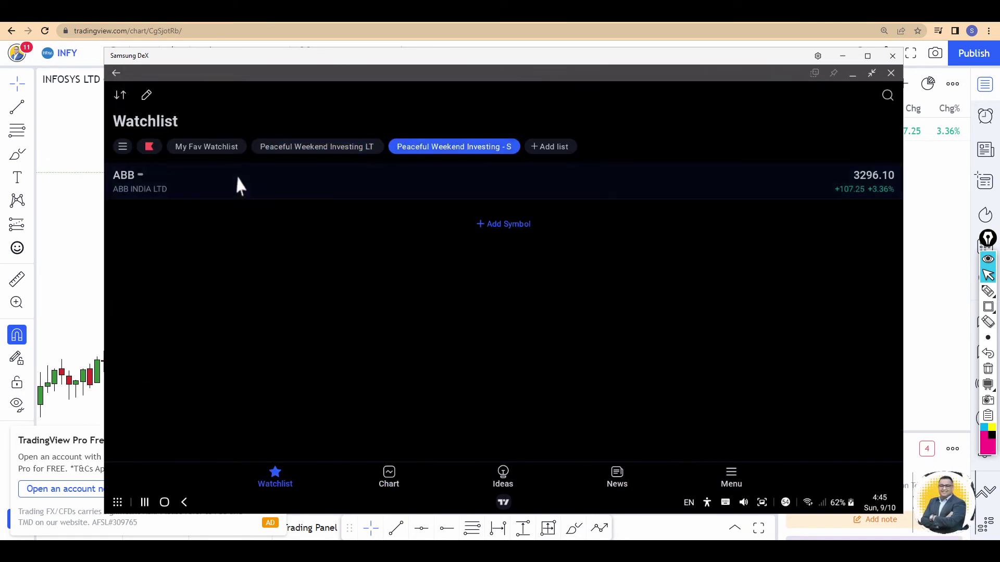
left_click(237, 185)
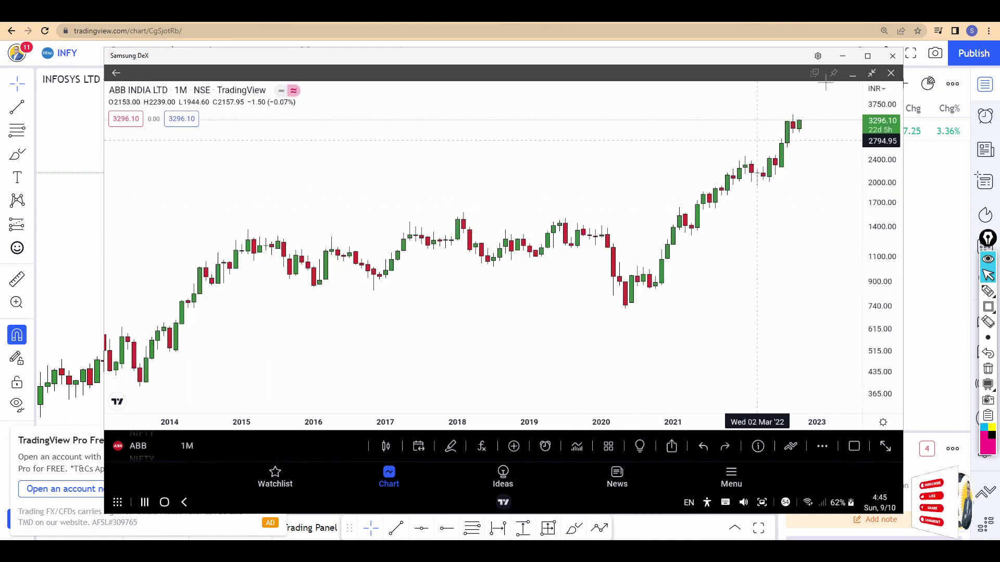
left_click(844, 57)
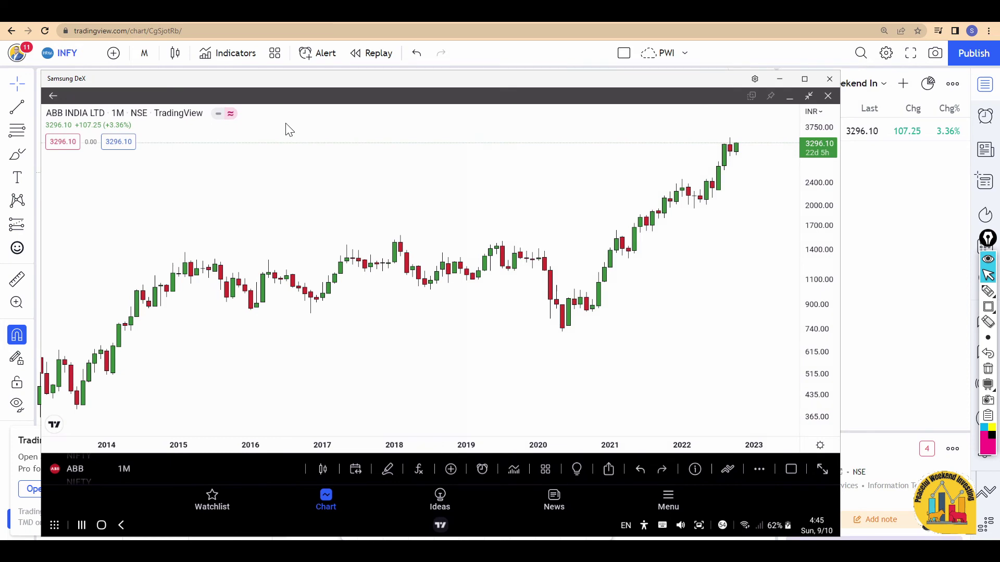